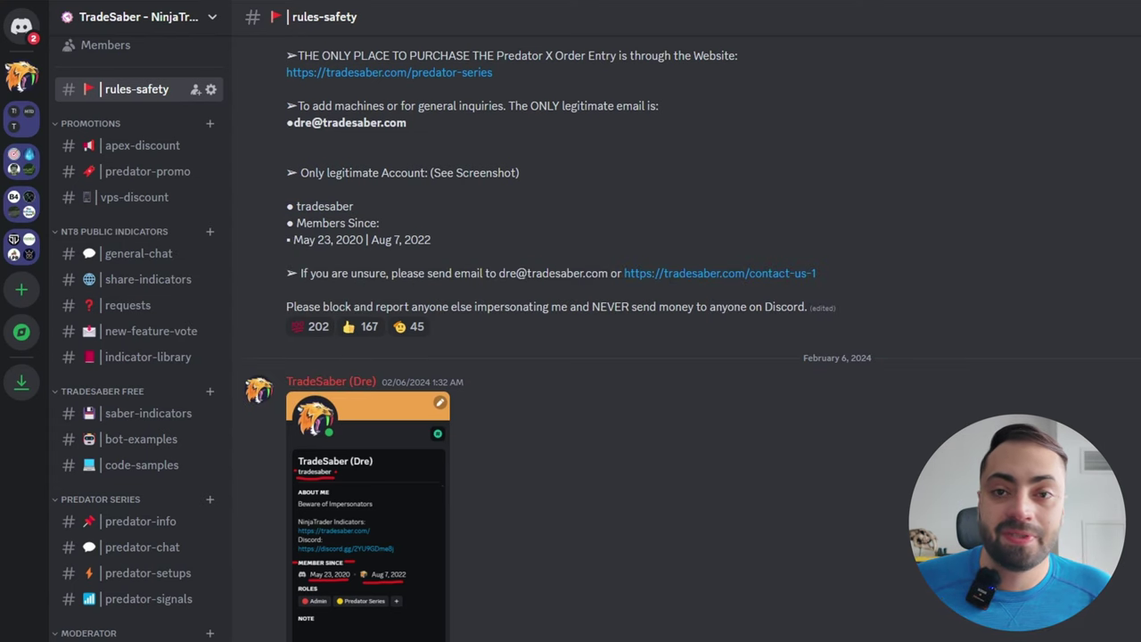
Read the server rules and impersonator safety notes in the rules-safety channel, and open the predator-info channel.
scroll(324, 156, "up", 6)
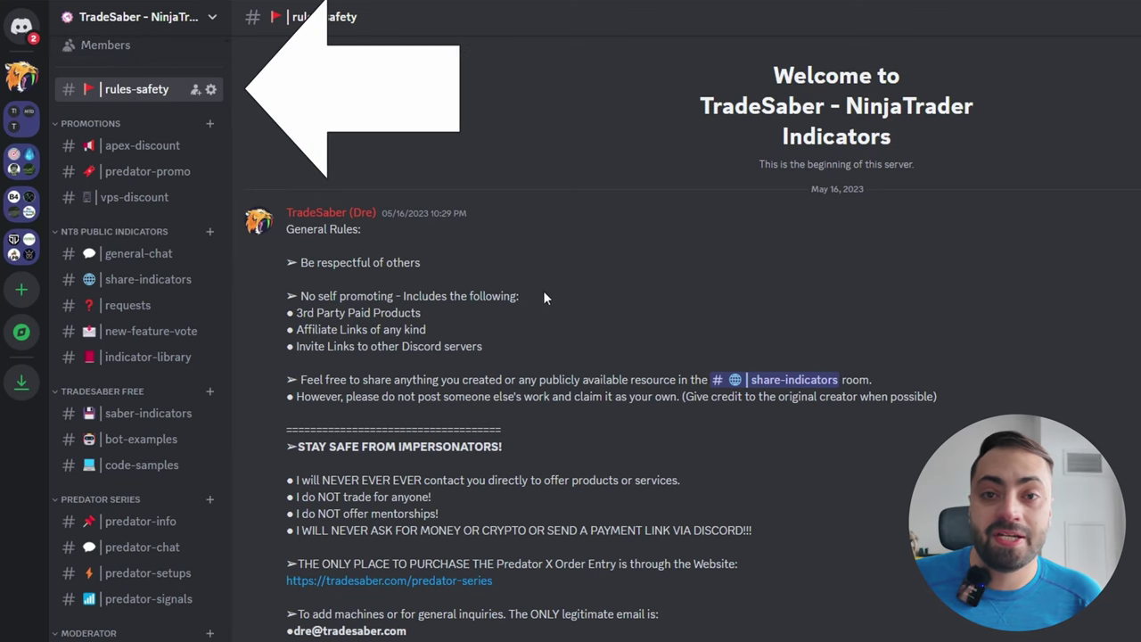
scroll(820, 432, "down", 3)
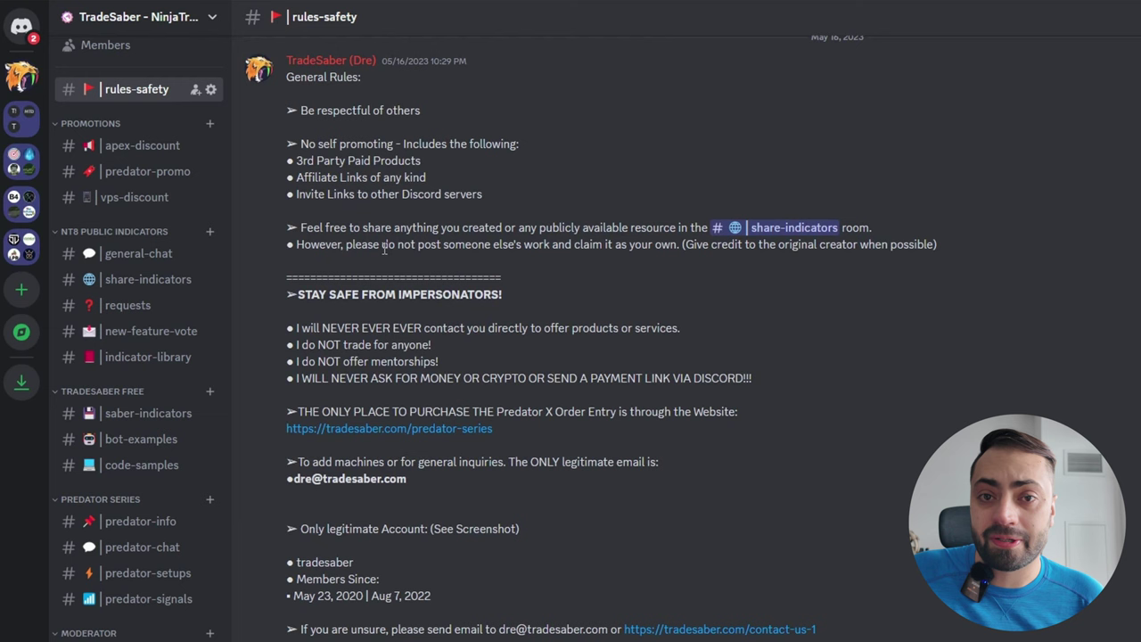
scroll(435, 307, "down", 3)
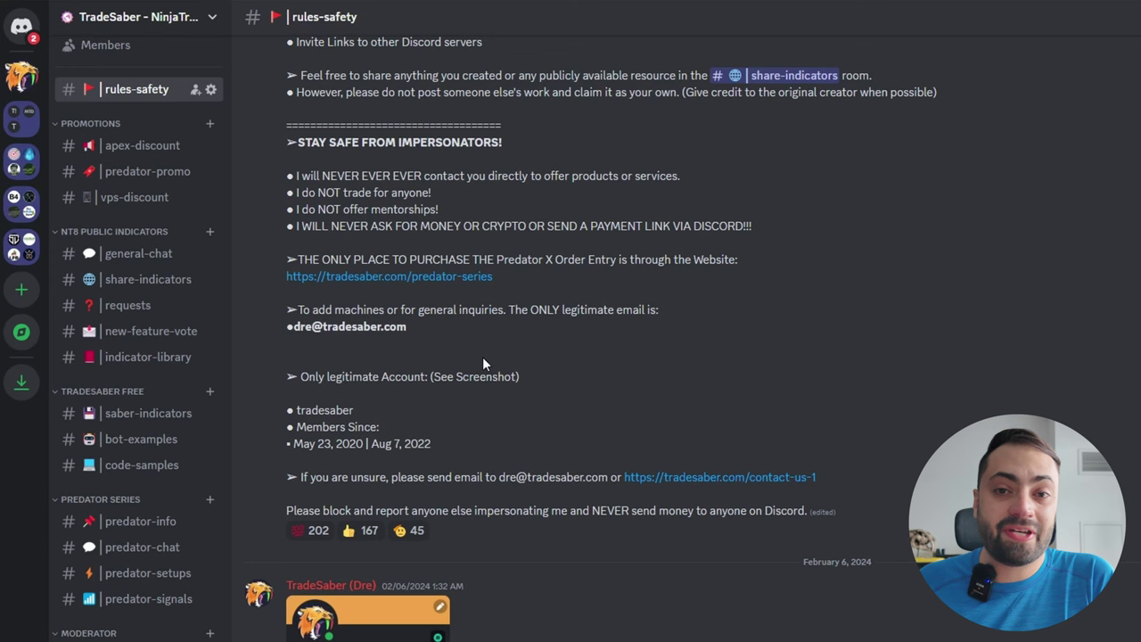
scroll(483, 361, "down", 3)
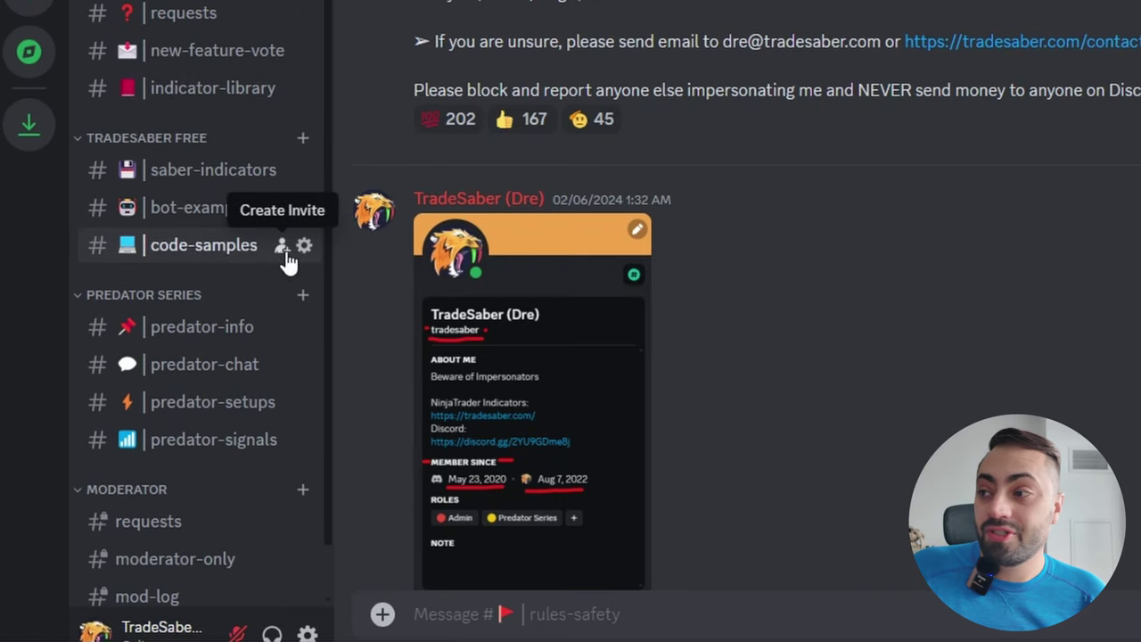
scroll(214, 241, "down", 1)
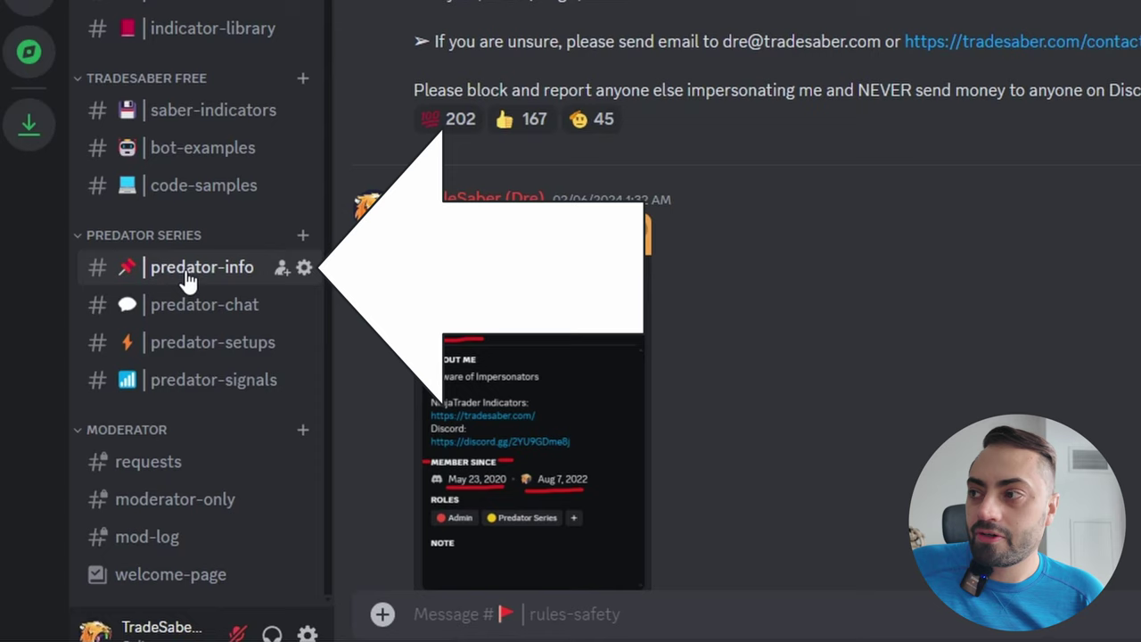
left_click(203, 273)
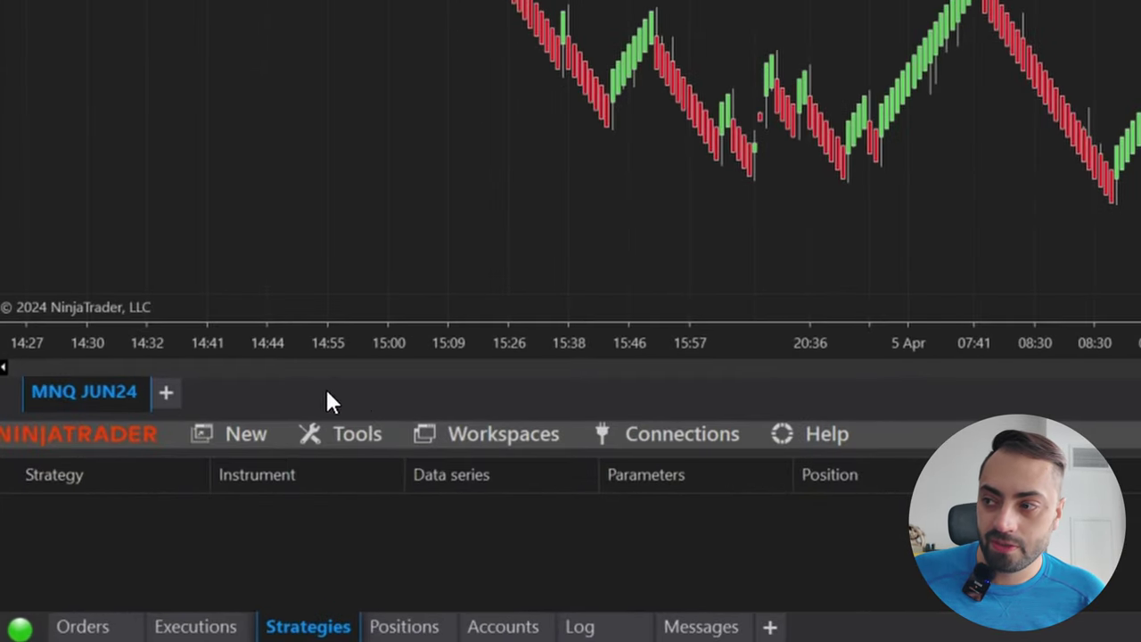
Switch to NinjaTrader and import the PredatorXOrderEntry_V2.1.3_SignalBeta archive from Downloads as a NinjaScript Add-On.
left_click(347, 434)
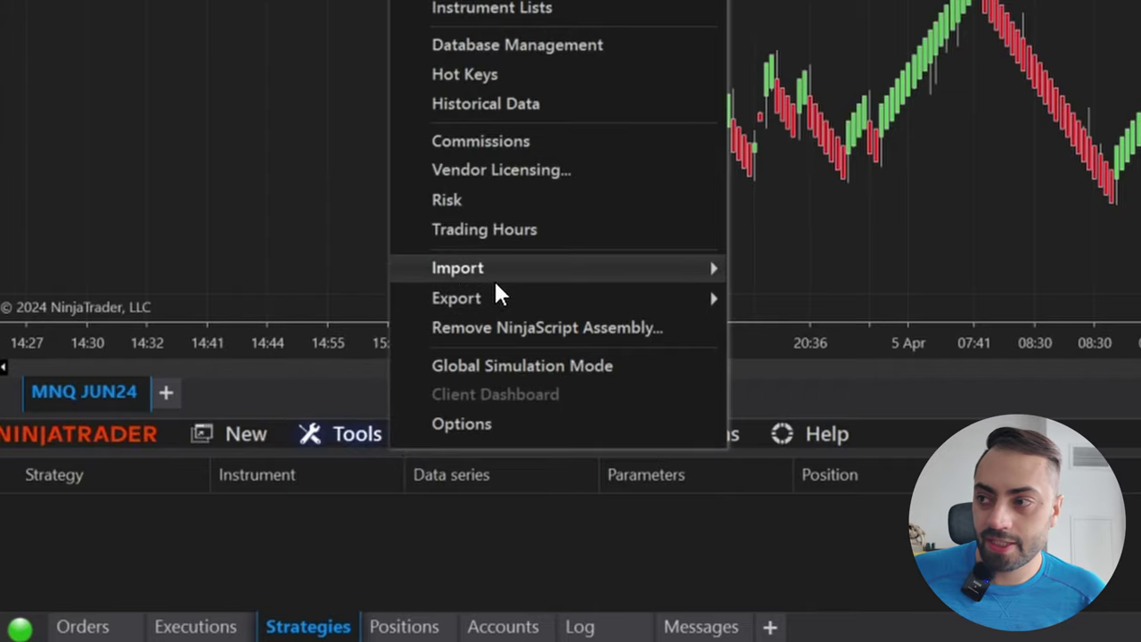
mouse_move(496, 278)
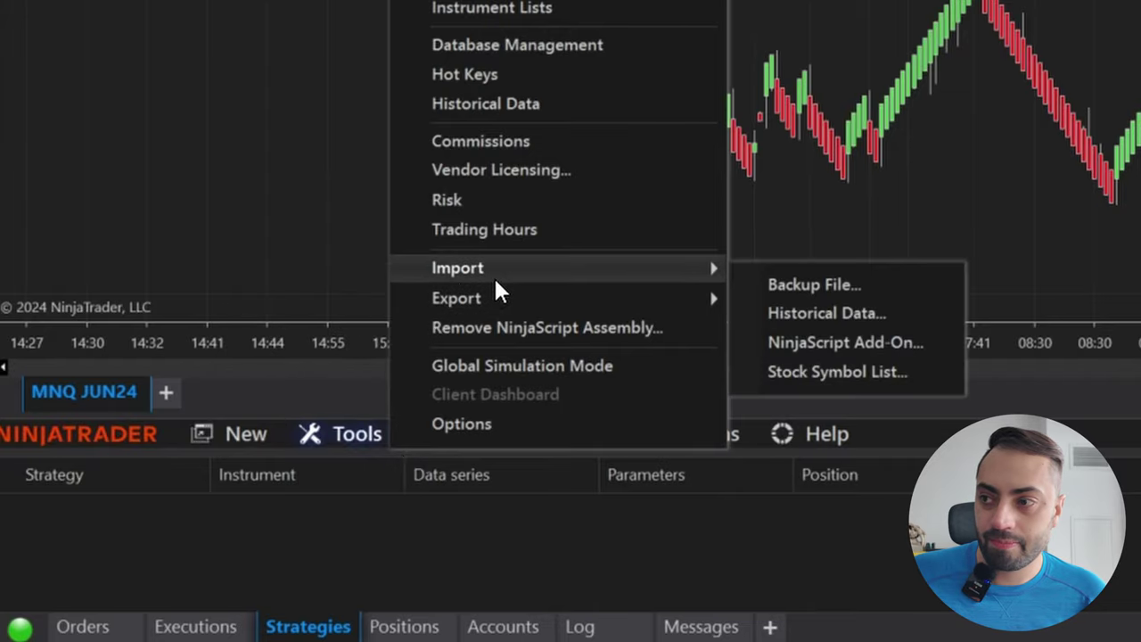
left_click(889, 360)
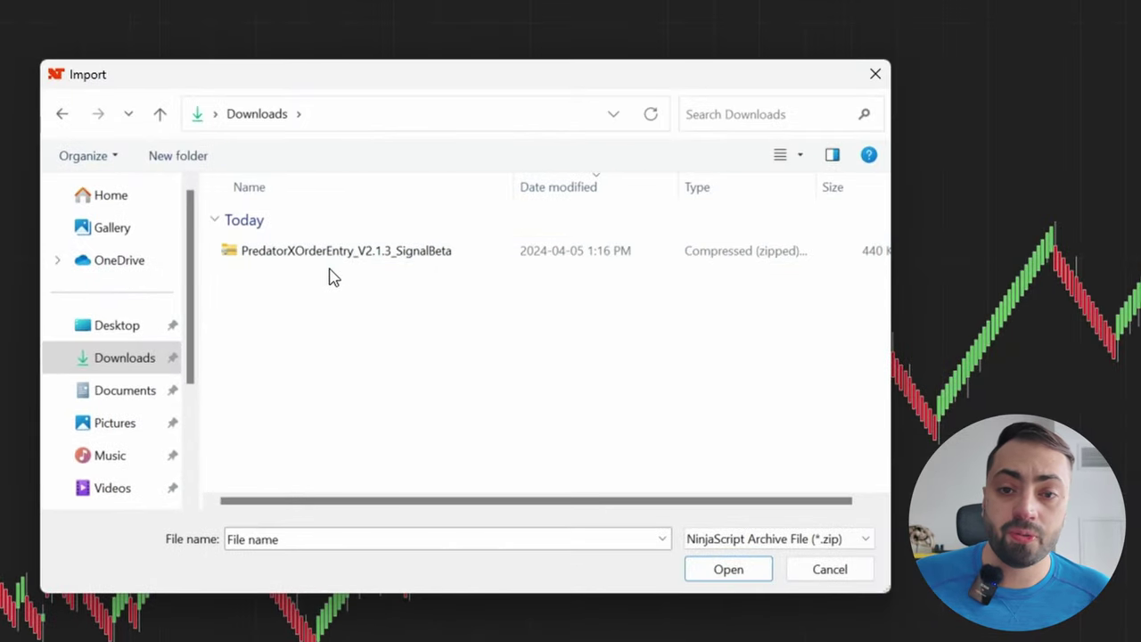
left_click(269, 257)
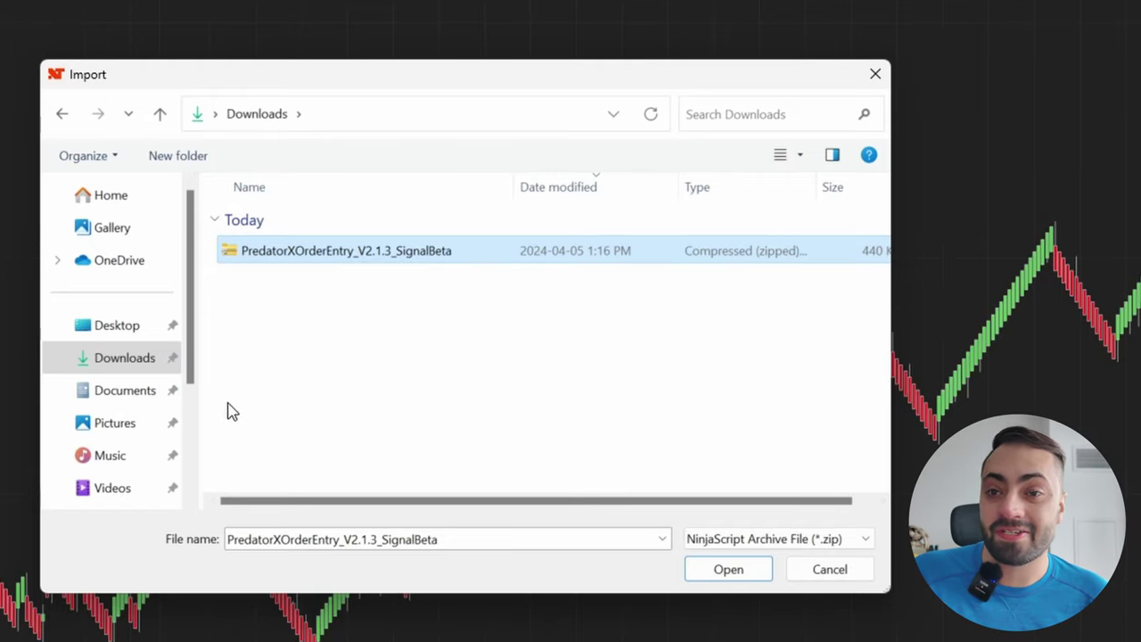
double_click(272, 252)
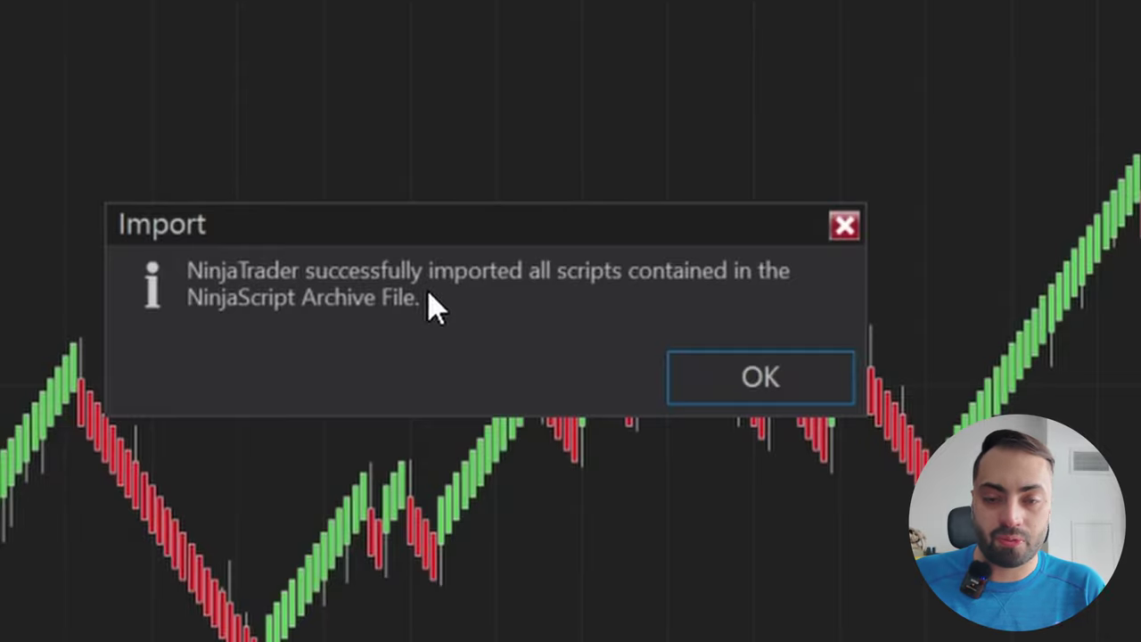
left_click(789, 383)
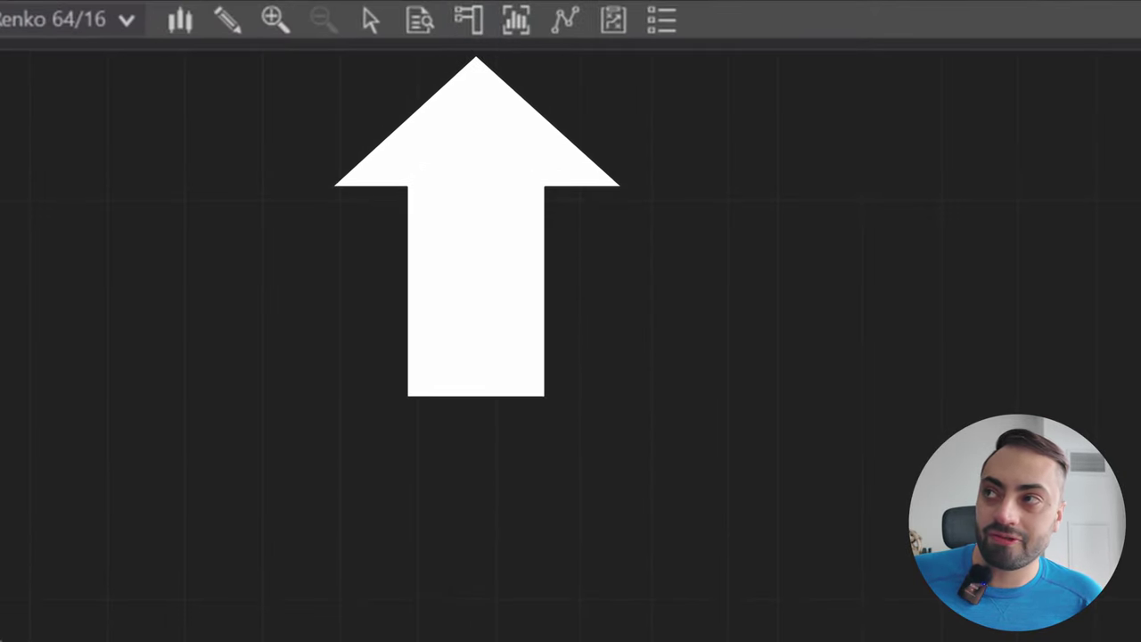
Show Chart Trader on the MNQ JUN24 chart and add the PredatorXOrderEntry strategy from the TradeSaberPredator folder.
left_click(467, 21)
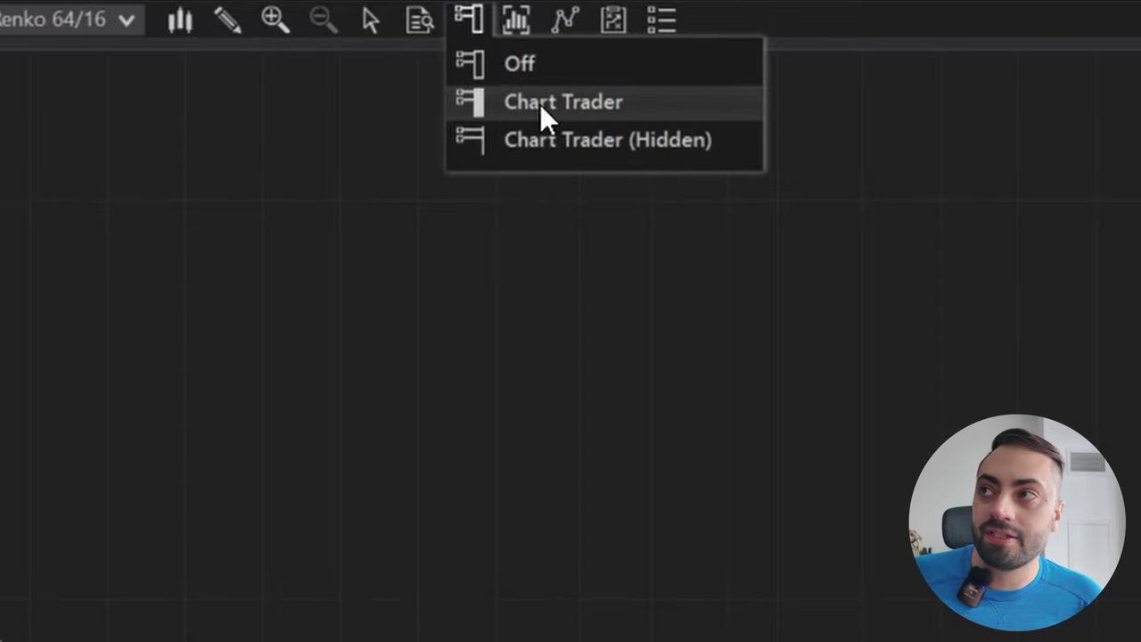
left_click(529, 103)
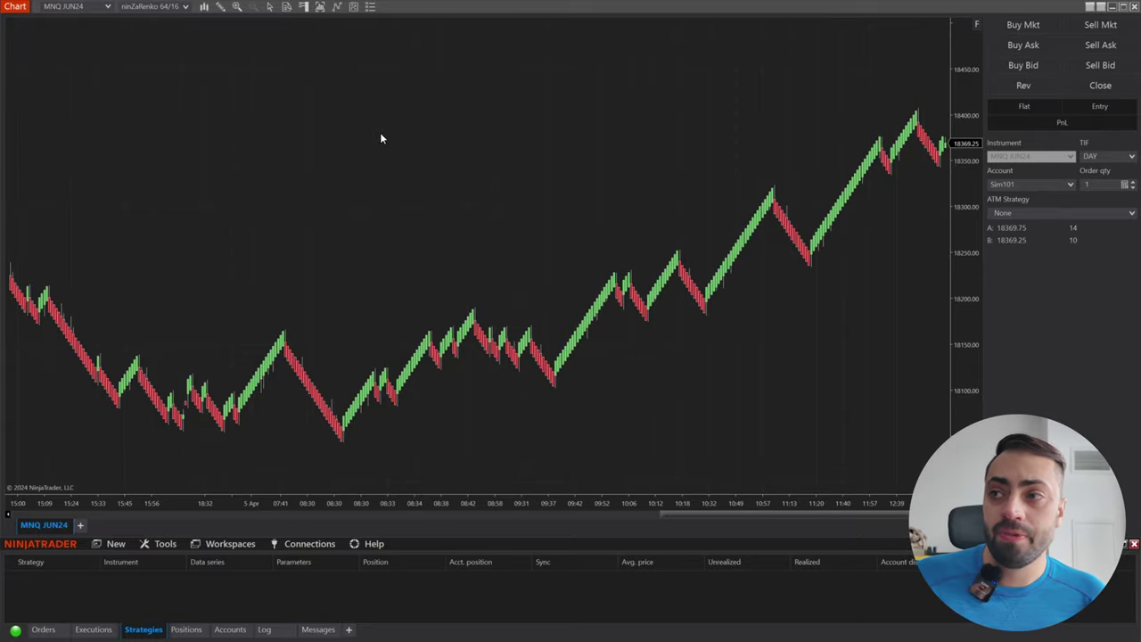
right_click(555, 220)
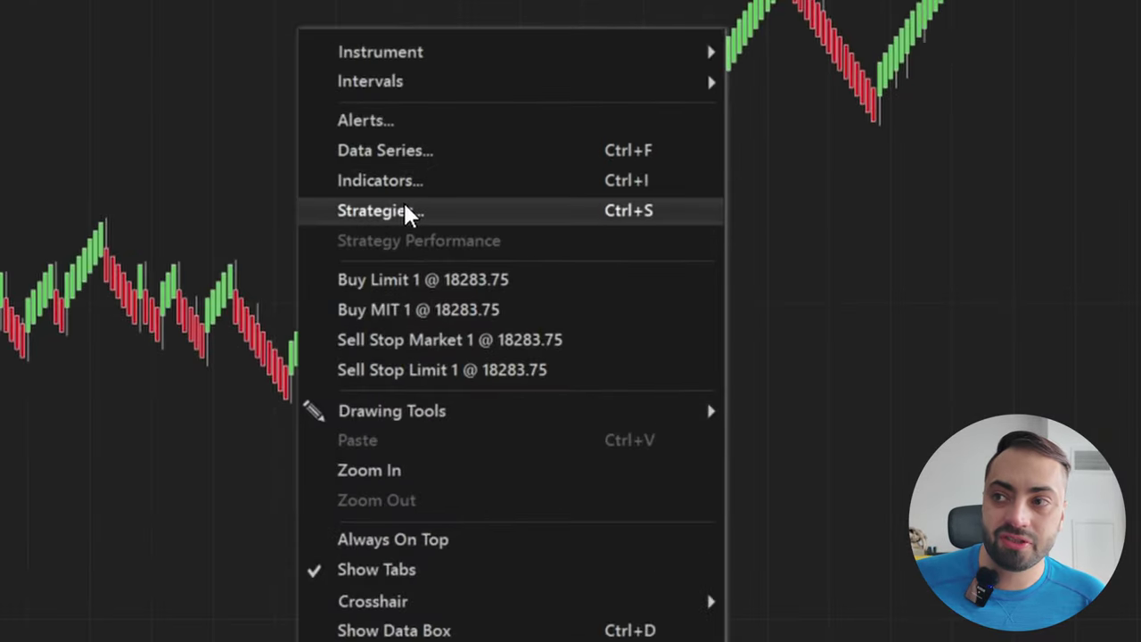
left_click(405, 214)
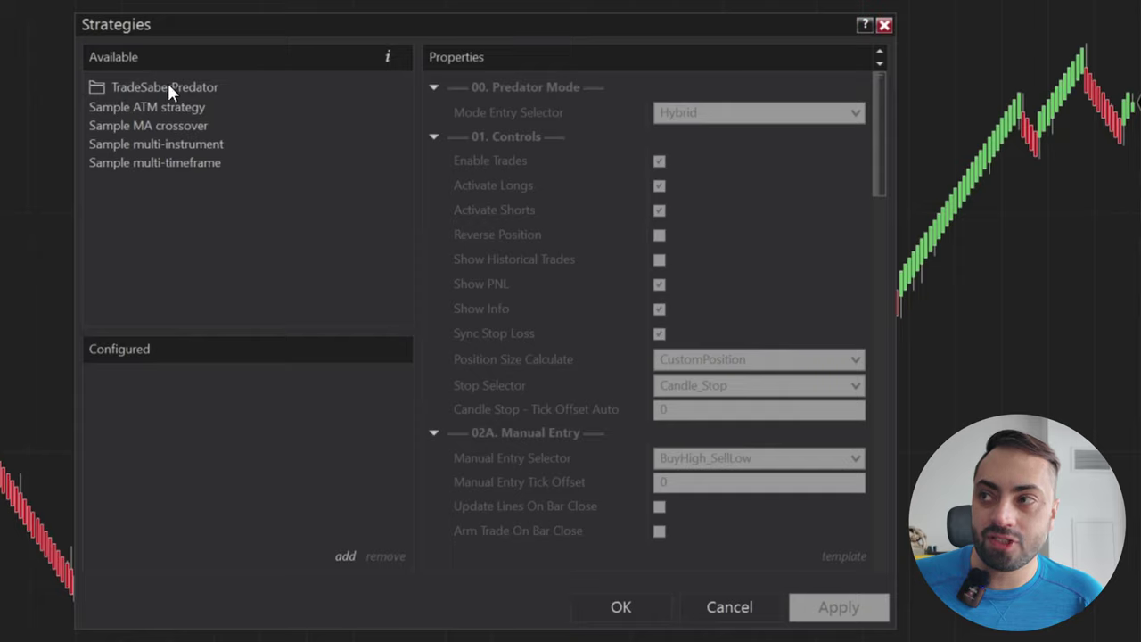
double_click(175, 88)
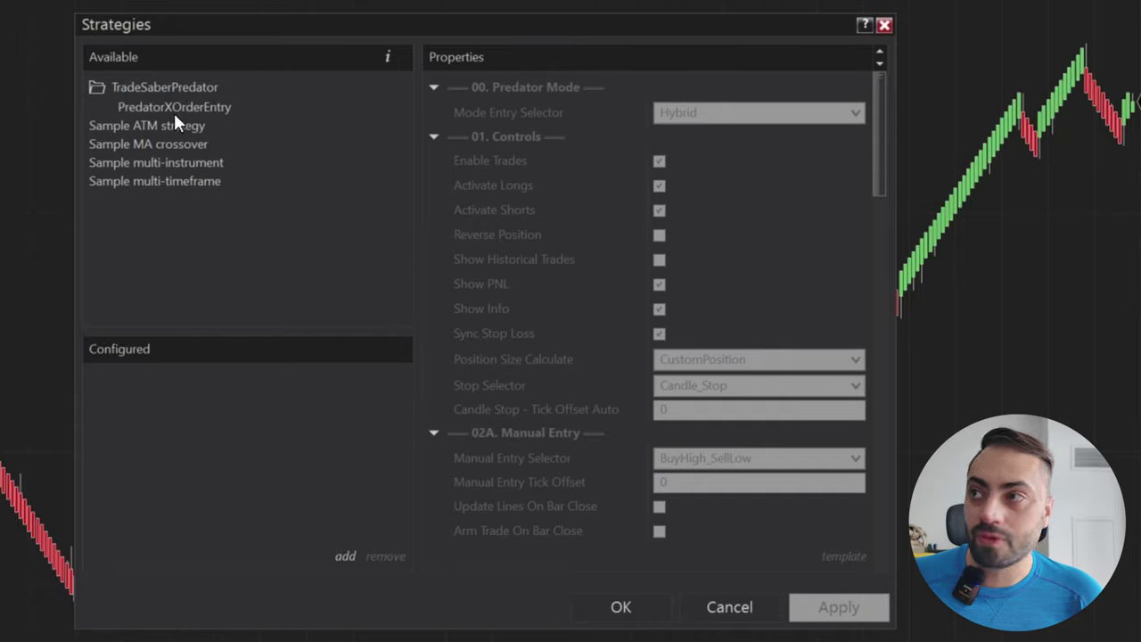
double_click(172, 106)
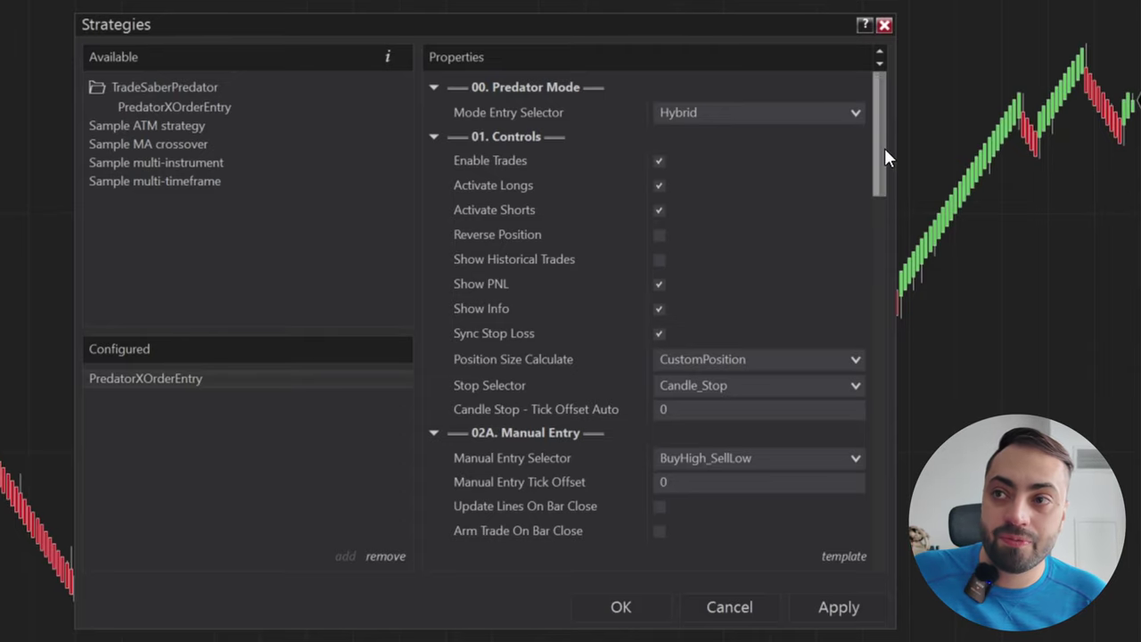
Review the strategy's properties, apply it to the chart with its default settings, and enable it on the Sim101 account.
left_click_drag(885, 148, 864, 348)
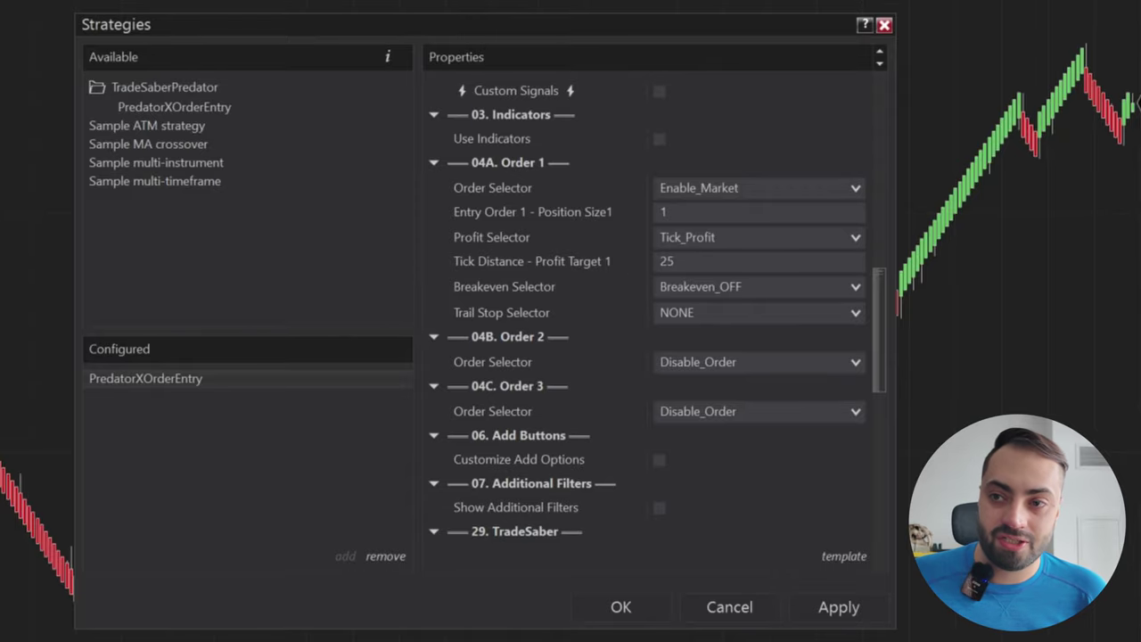
left_click(836, 609)
left_click(624, 608)
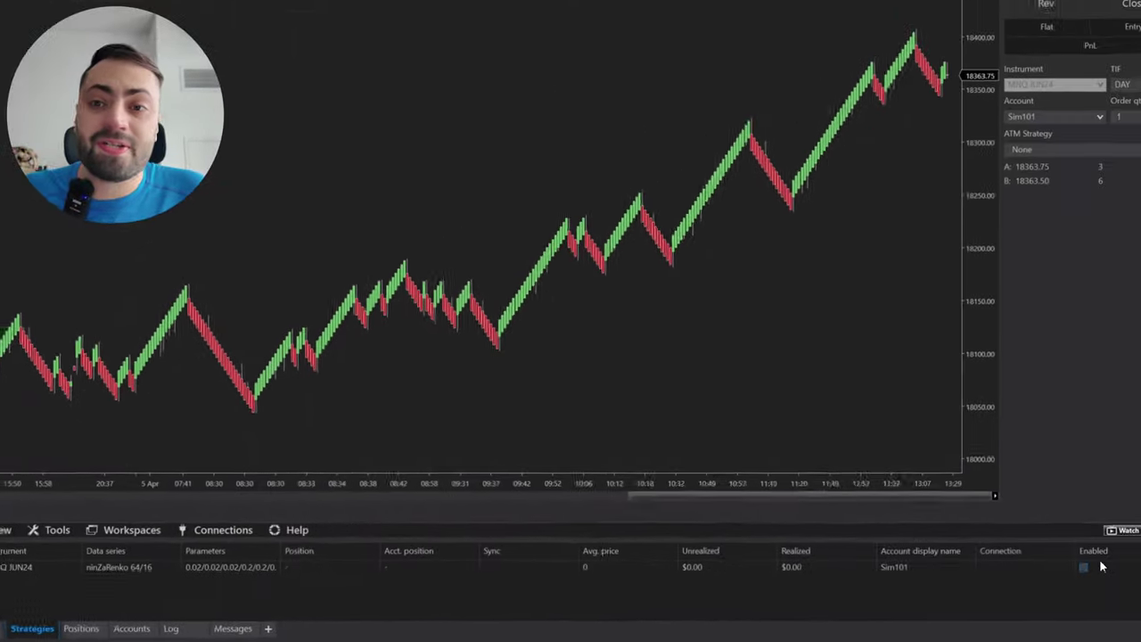
left_click(1083, 567)
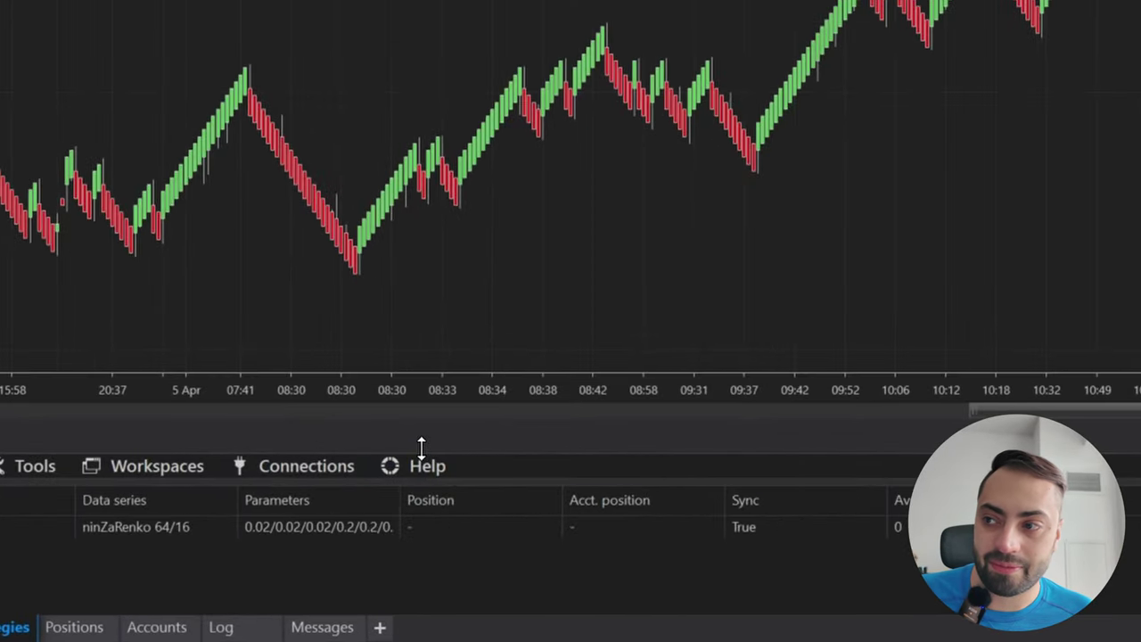
Look up NinjaTrader's Machine ID in the About information, select it, and close the window.
left_click(414, 473)
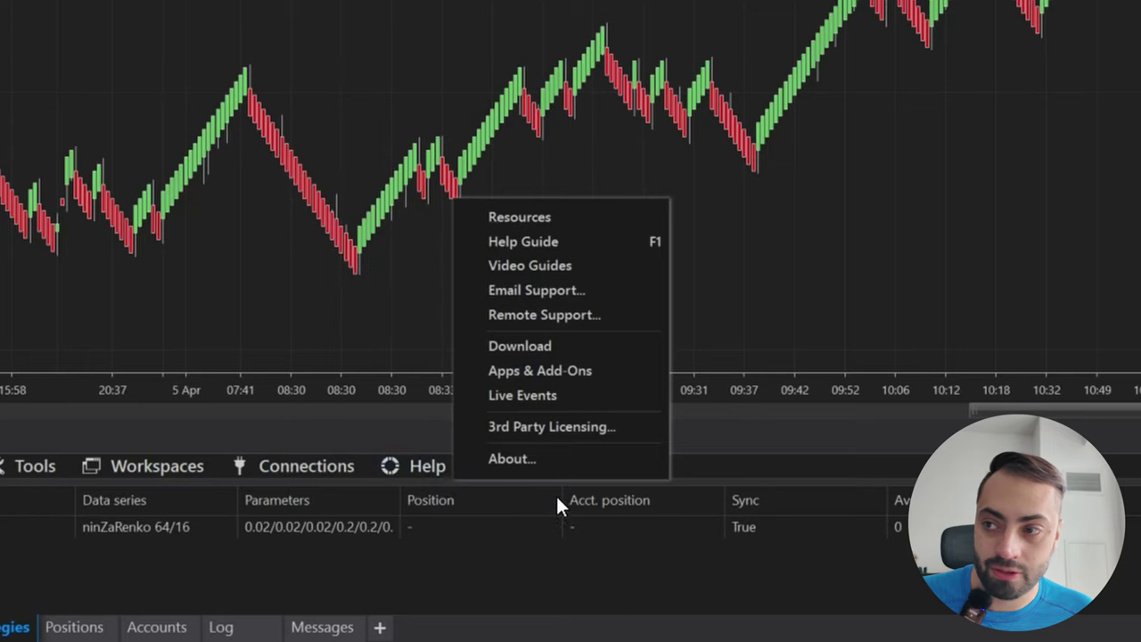
left_click(517, 460)
double_click(704, 426)
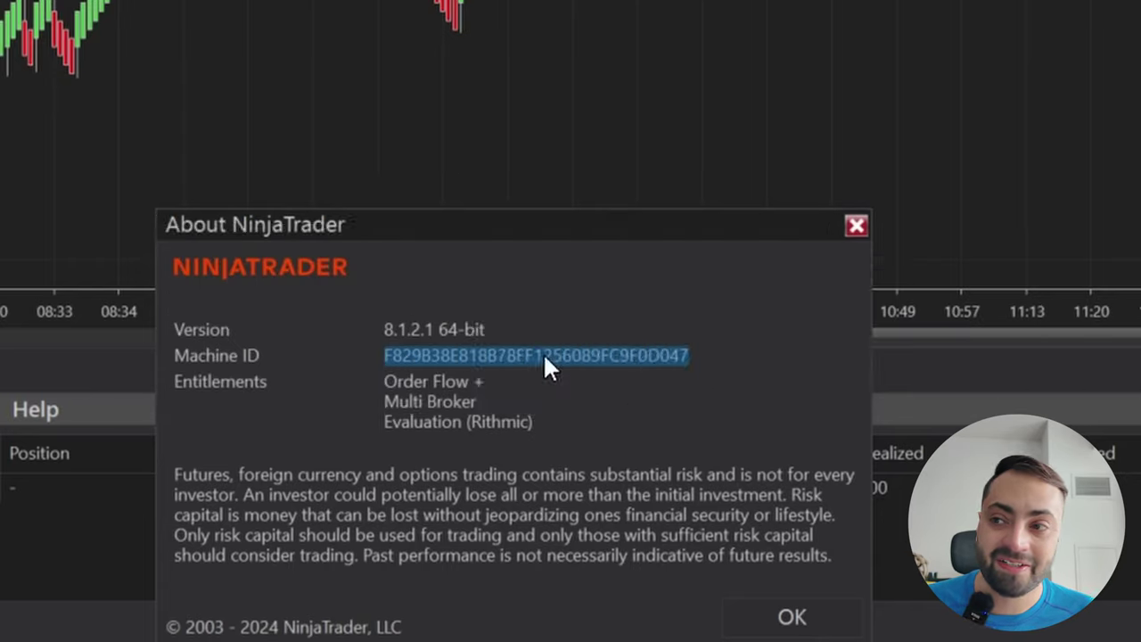
key("Escape")
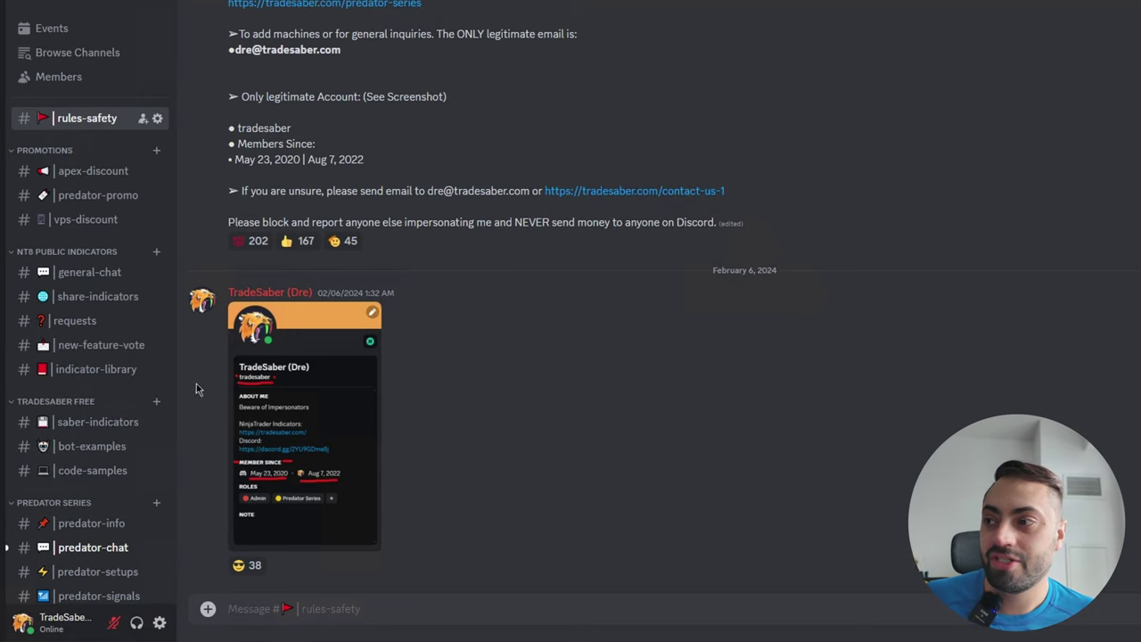
Switch to Discord and download PredatorXOrderEntry_V2.1.3_SignalBeta.zip from the predator-info channel, continuing past the download warning.
left_click(74, 528)
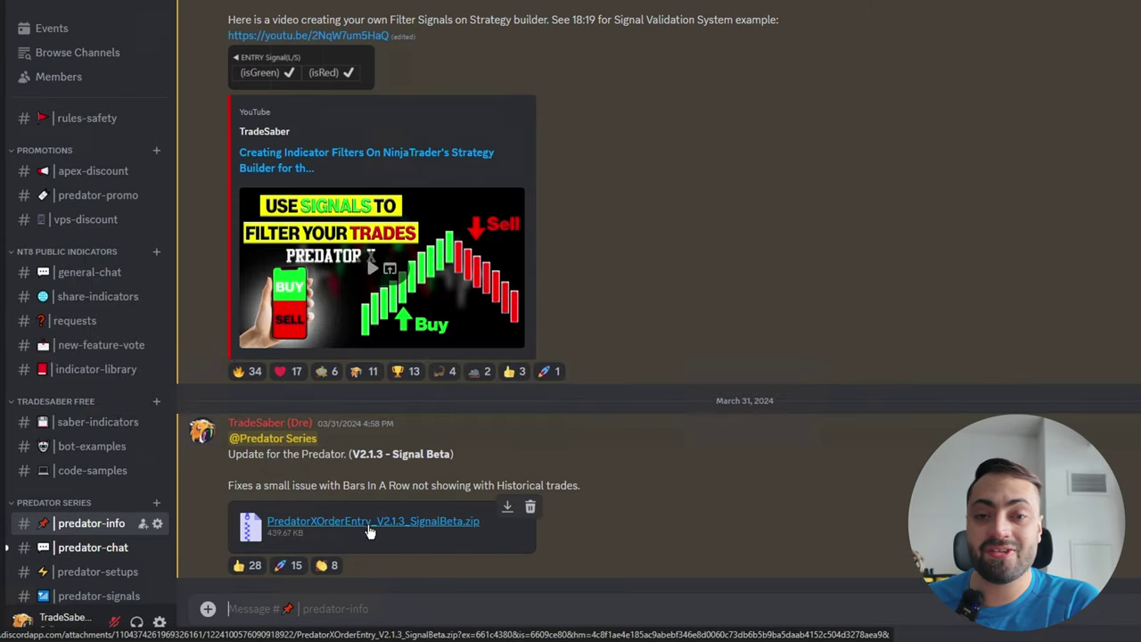
left_click(403, 531)
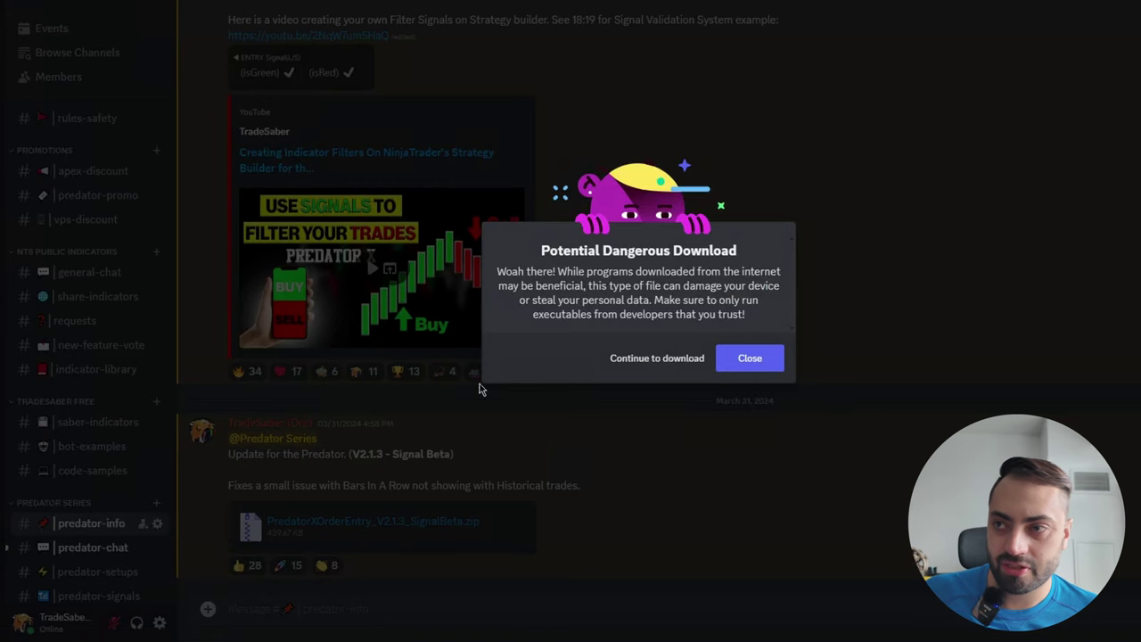
left_click(657, 359)
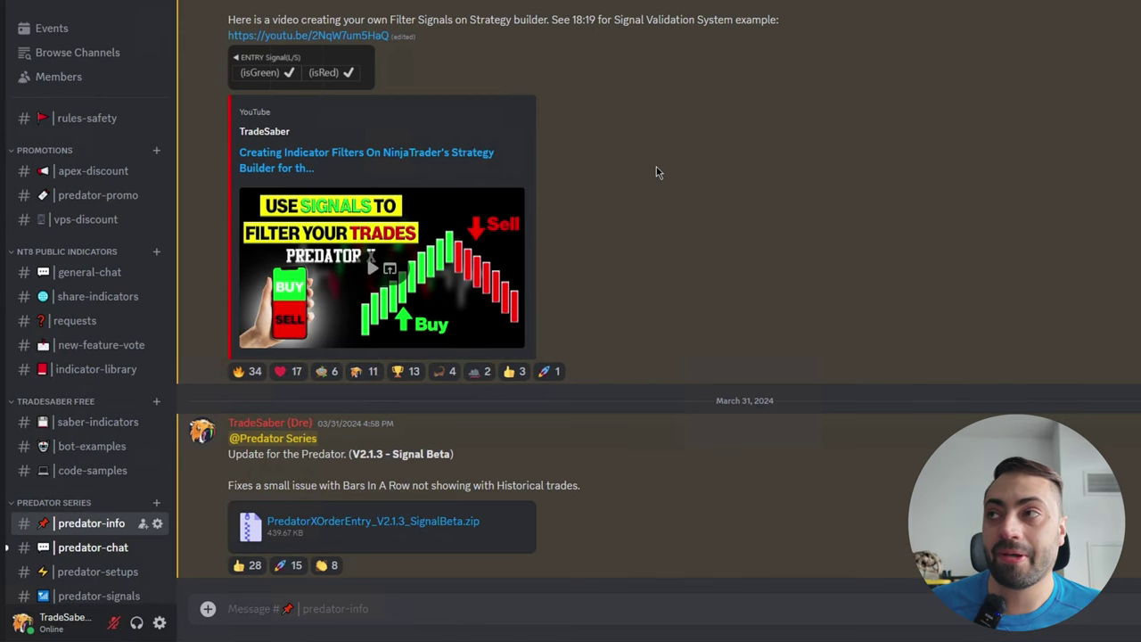
Search Google for tradesaber in a new browser tab and open the TradeSaber website.
key("ctrl+t")
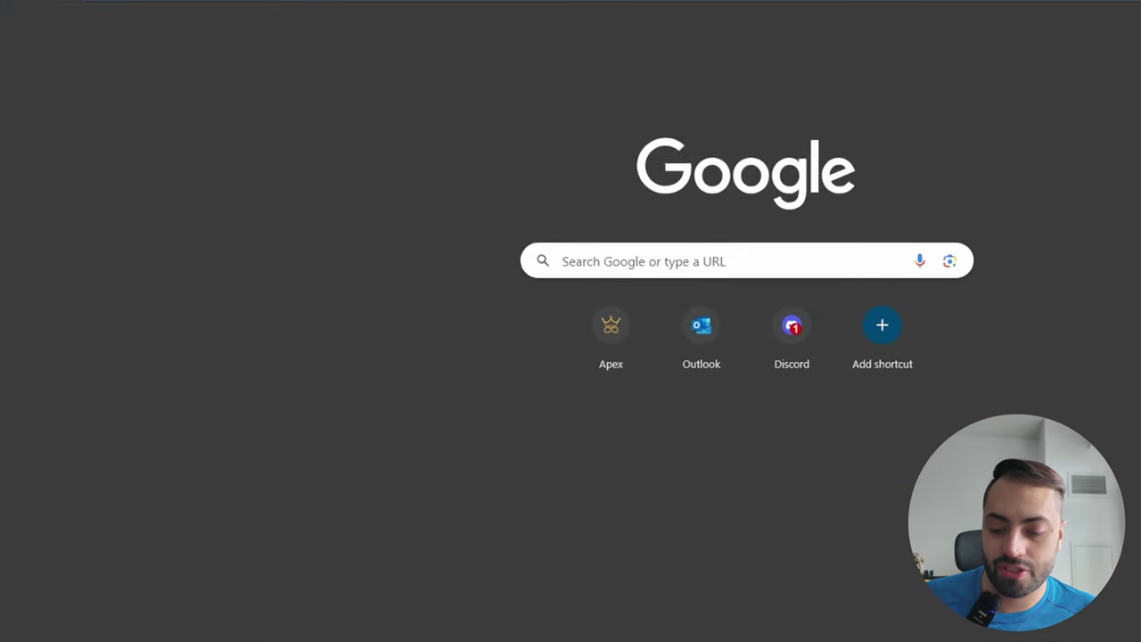
type("tradesaber")
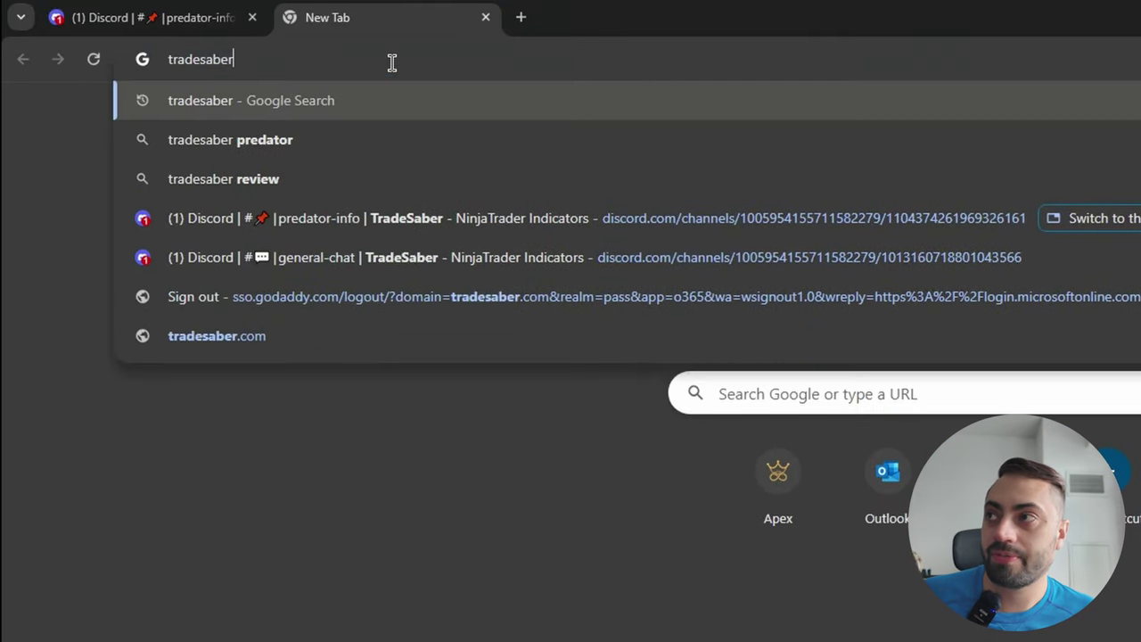
key("Return")
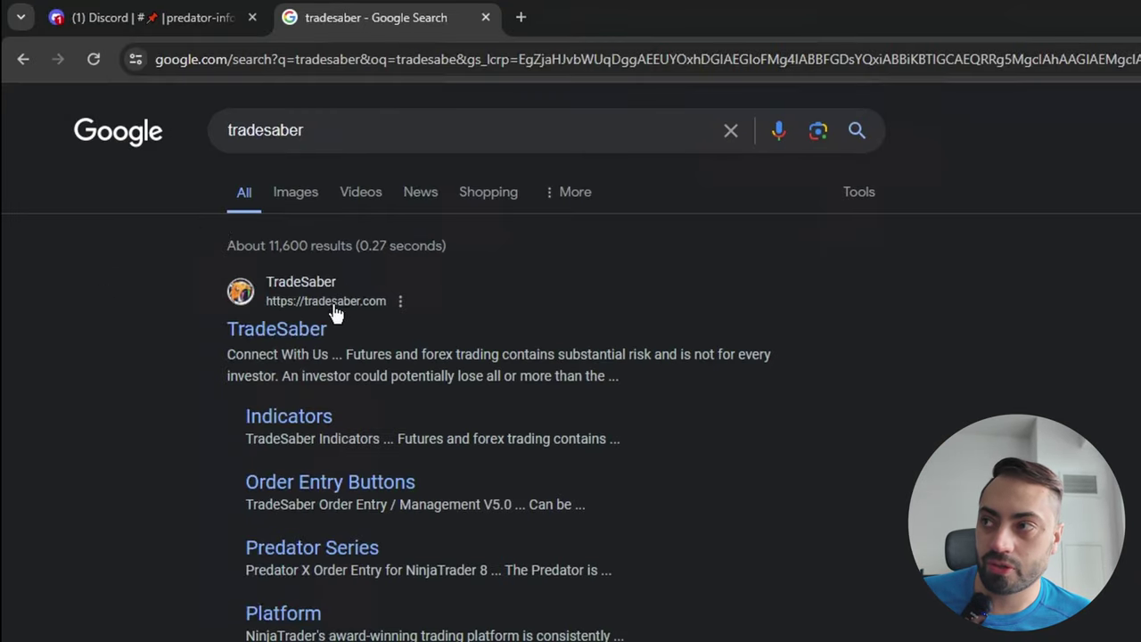
left_click(308, 331)
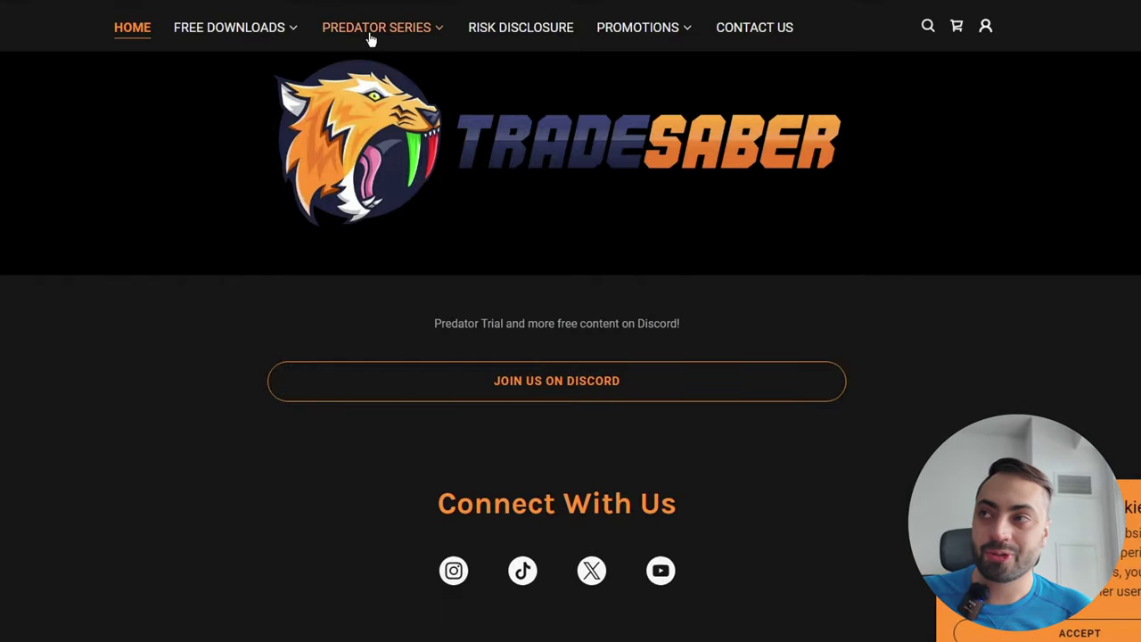
Open the Predator Series Purchased Downloads page and sign in with the account e-mail and password.
left_click(372, 38)
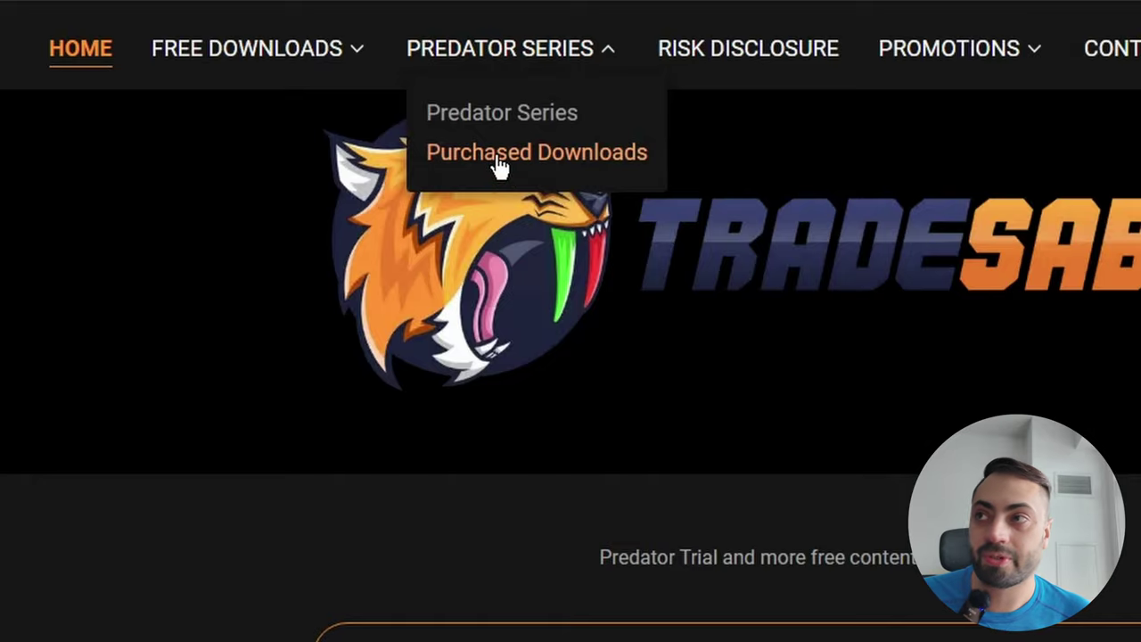
left_click(498, 165)
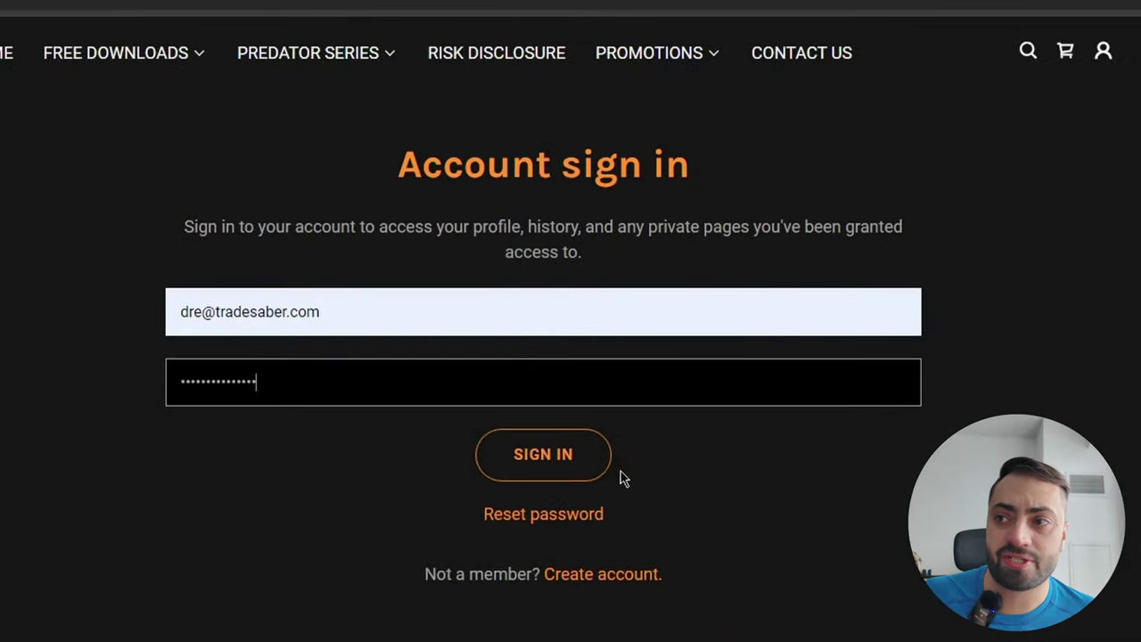
left_click(573, 471)
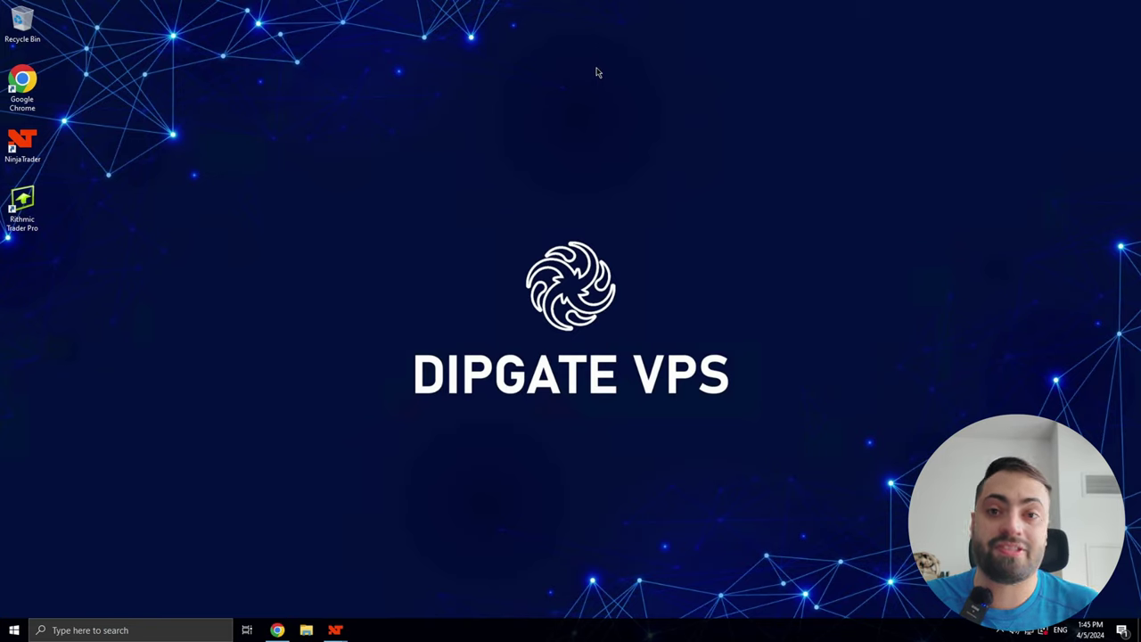
Create a new folder on the desktop and name it My templates.
right_click(59, 68)
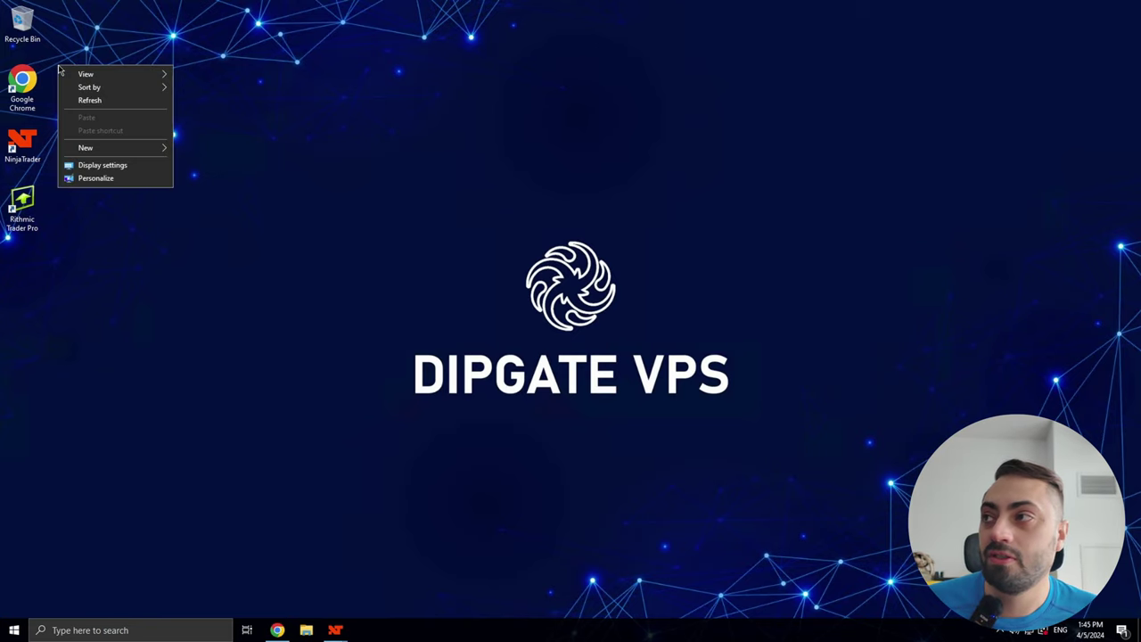
mouse_move(85, 152)
left_click(191, 153)
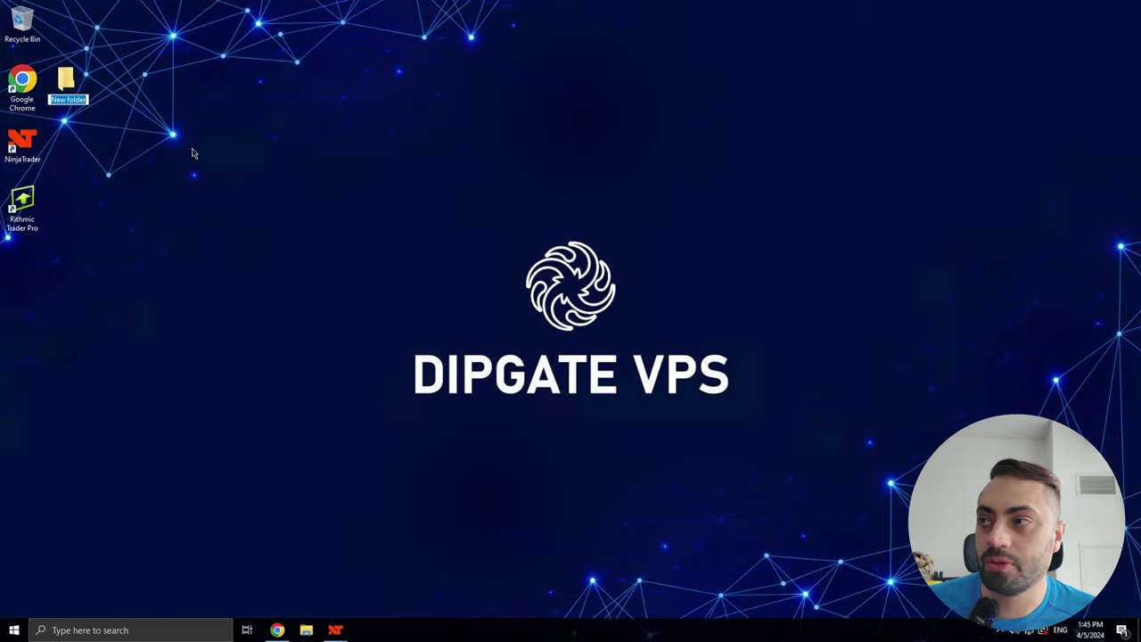
type("My templates")
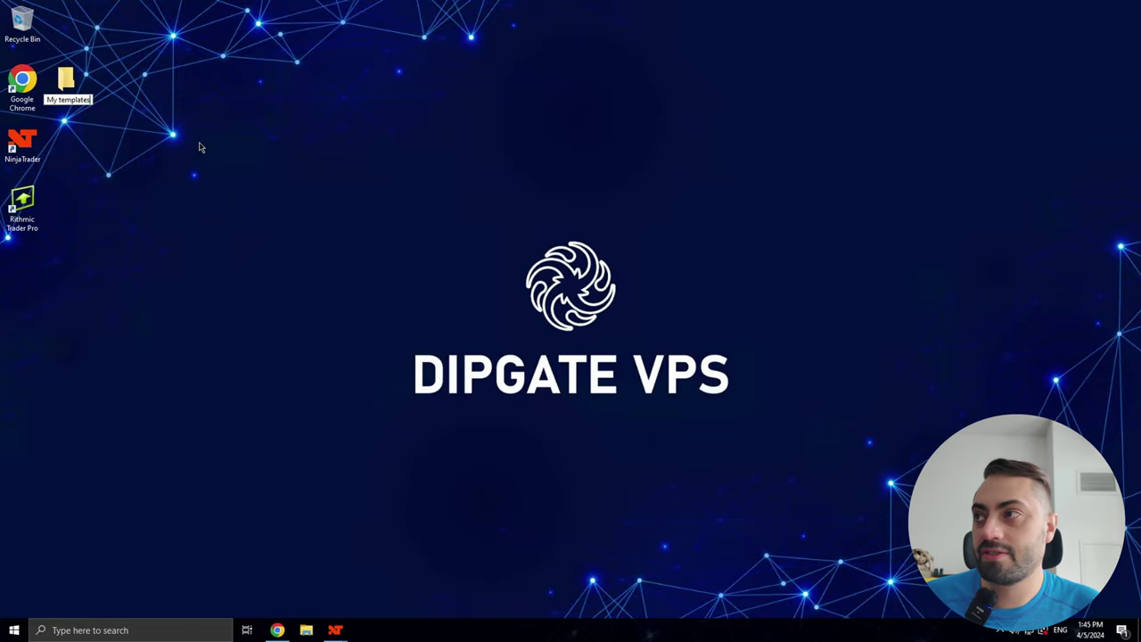
key("Return")
In the file explorer, open the folder Documents > NinjaTrader 8 > templates > Strategy > TradeSaberPredator.PredatorXOrderEntry.
key("super+e")
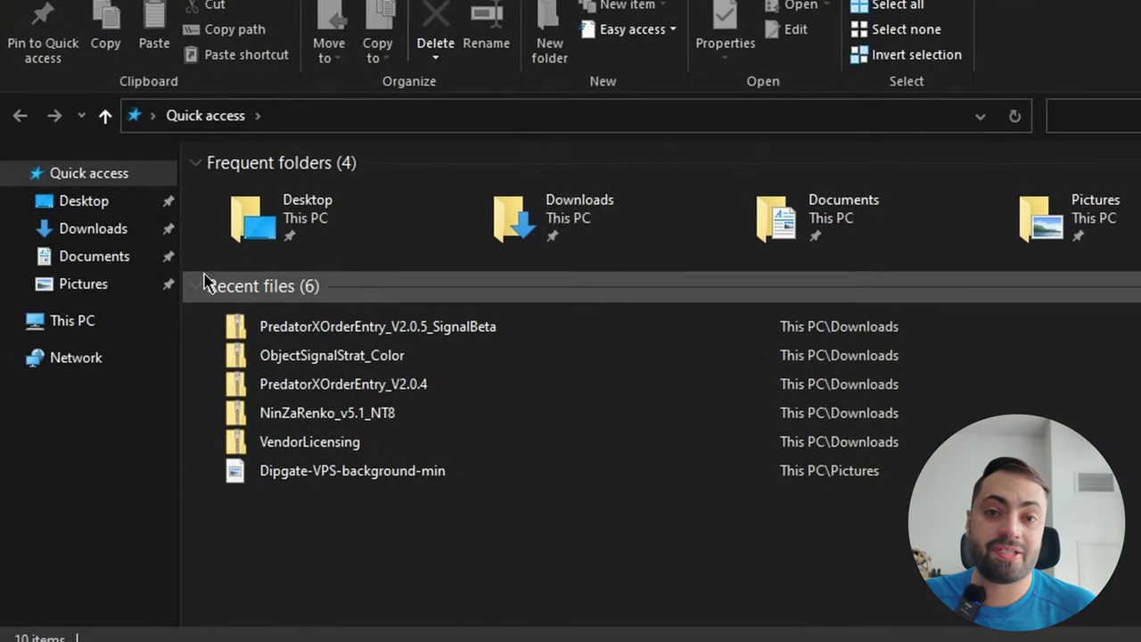
left_click(92, 259)
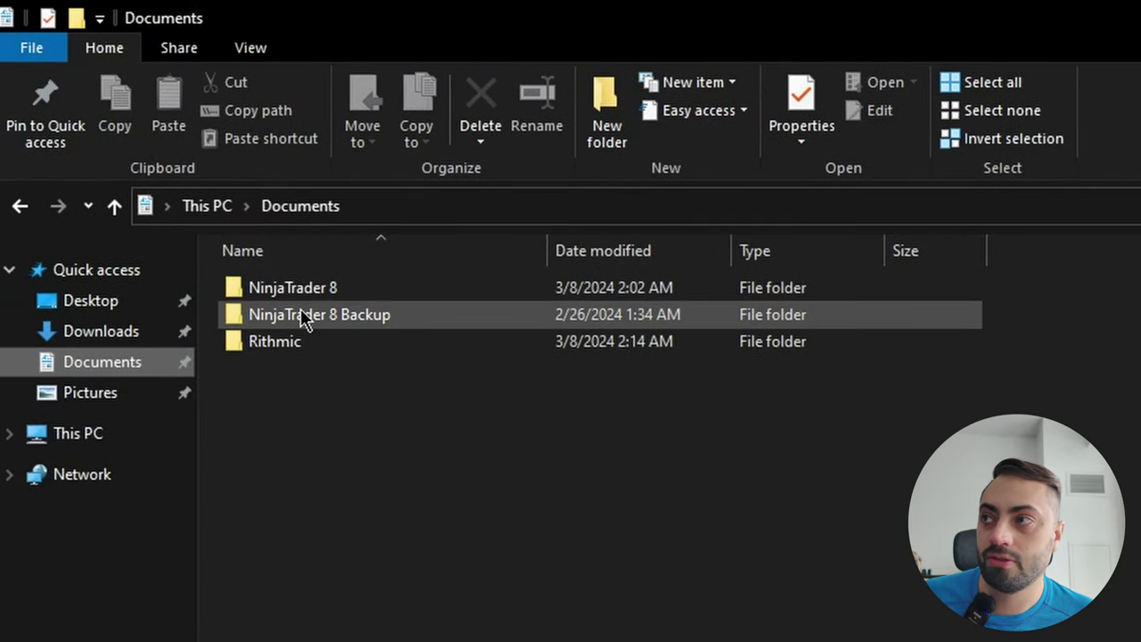
double_click(295, 287)
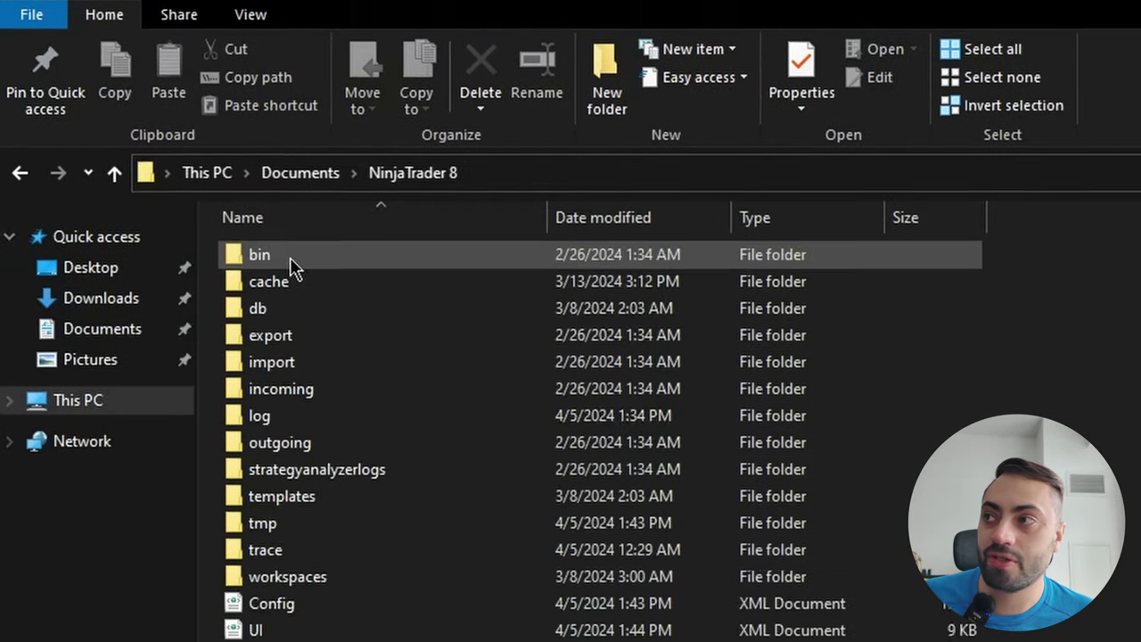
double_click(298, 341)
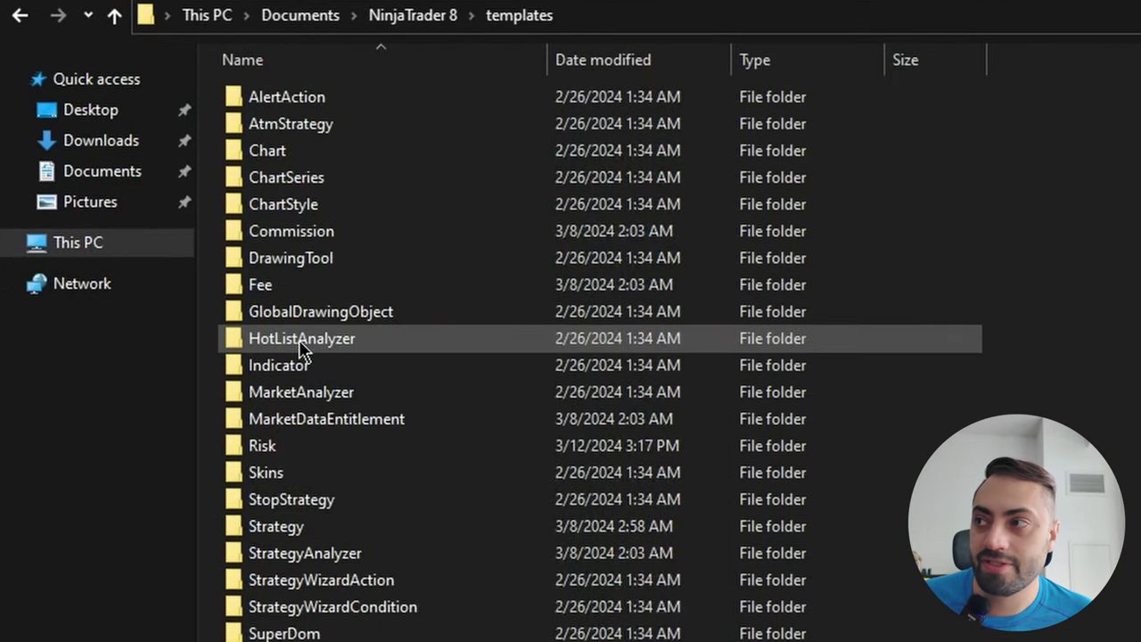
double_click(308, 533)
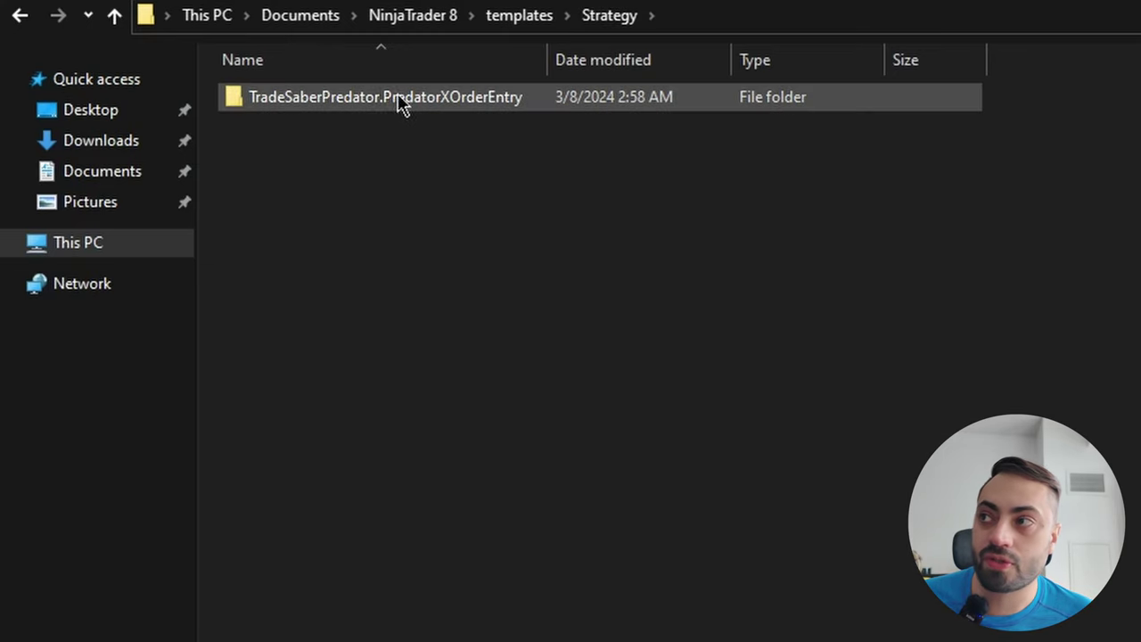
double_click(350, 106)
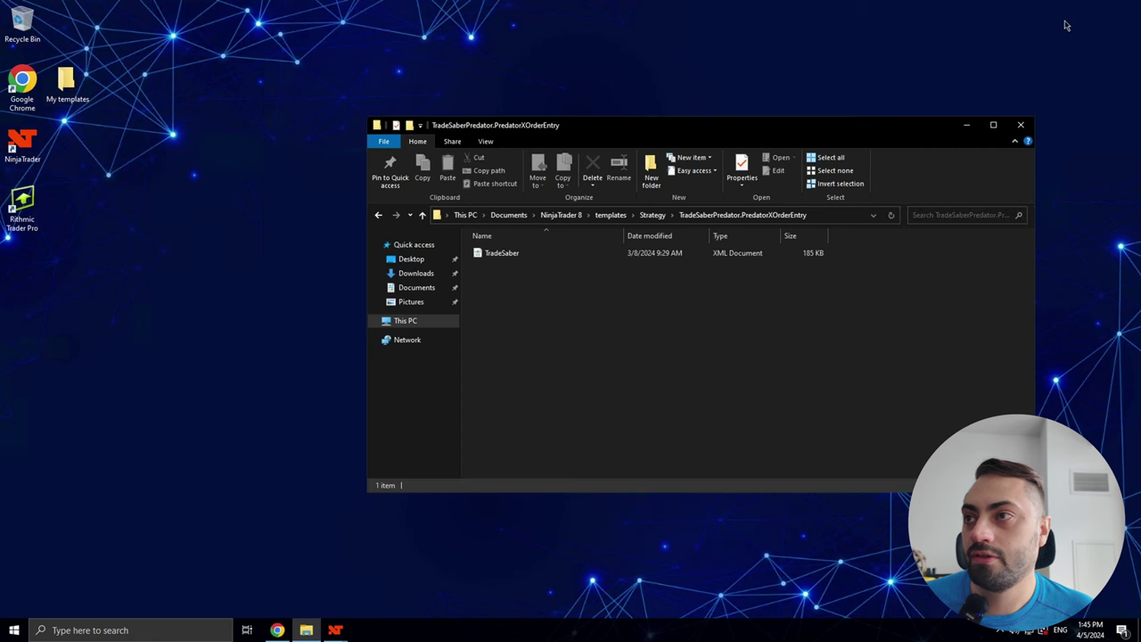
Copy the TradeSaber template file into the My templates desktop folder and minimise both folder windows.
right_click(512, 259)
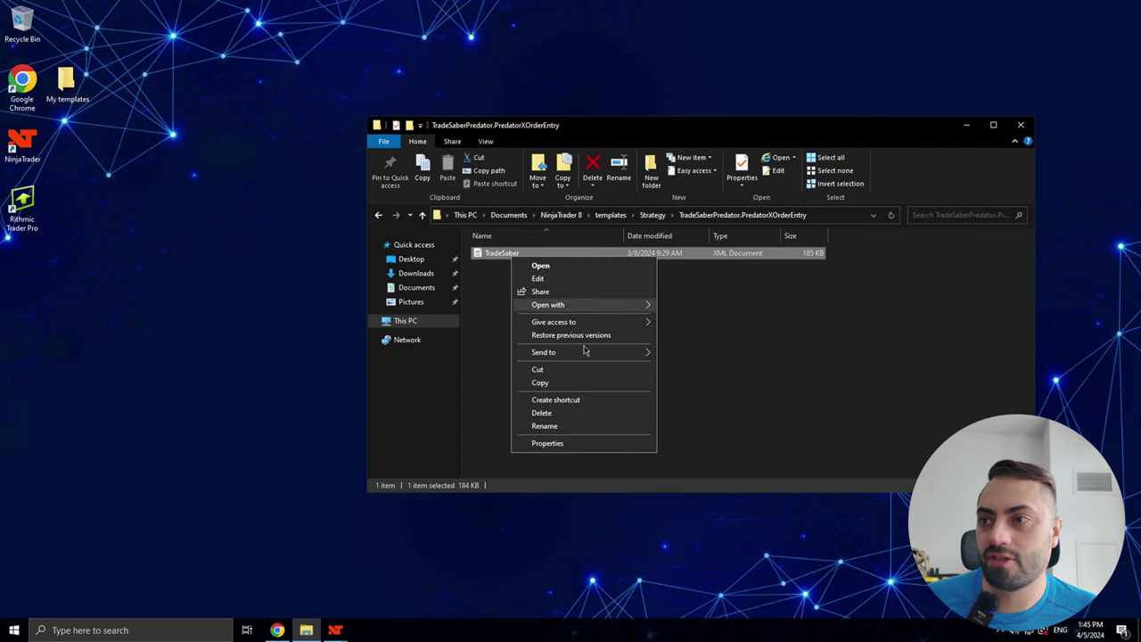
left_click(558, 385)
double_click(89, 86)
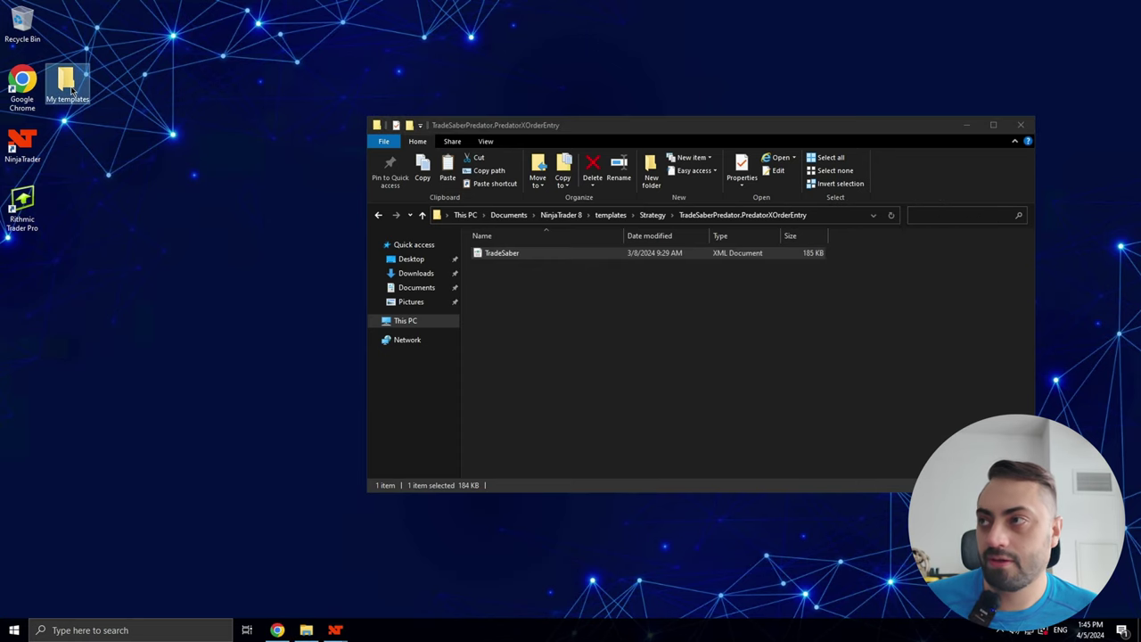
key("ctrl+v")
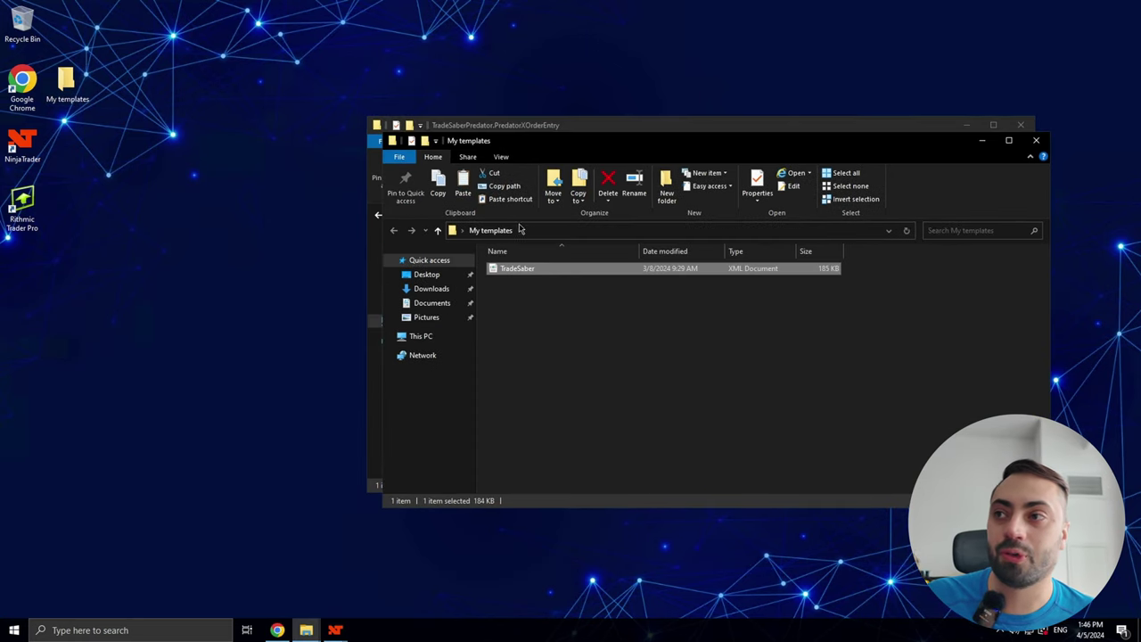
left_click(982, 140)
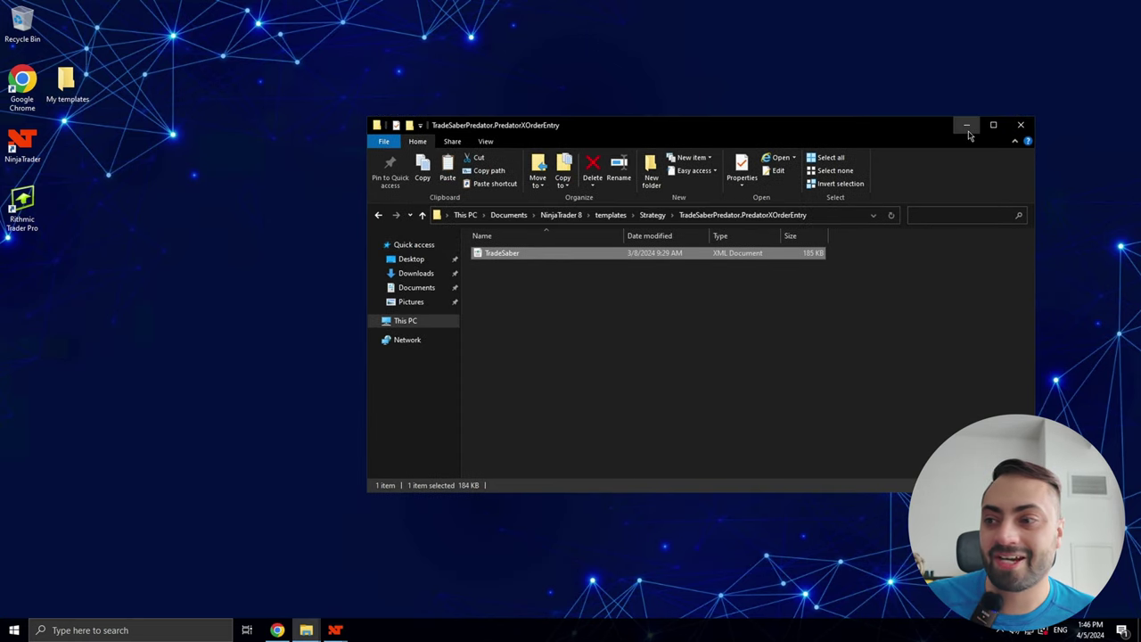
left_click(969, 126)
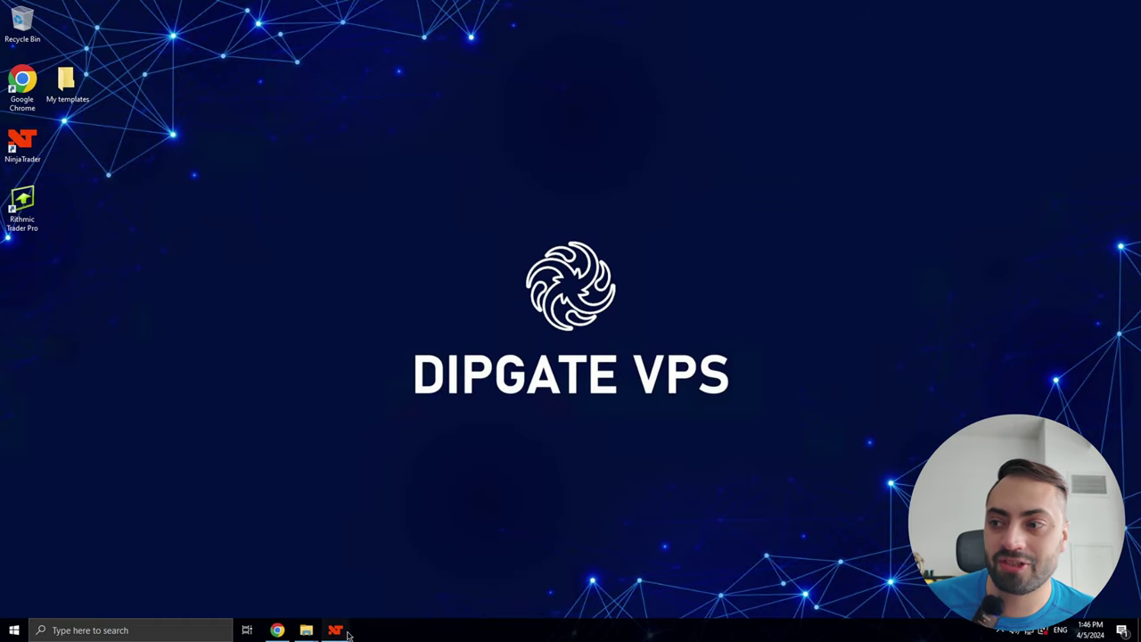
Switch to NinjaTrader and delete the existing Predator strategy from the Strategies list.
left_click(267, 580)
left_click(363, 593)
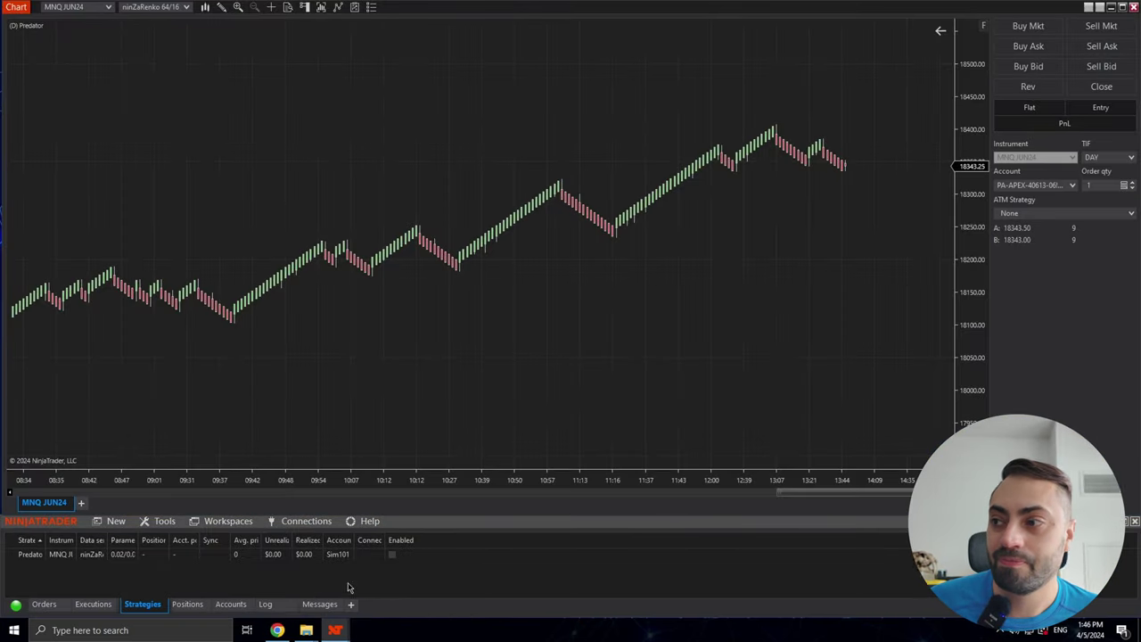
left_click(286, 568)
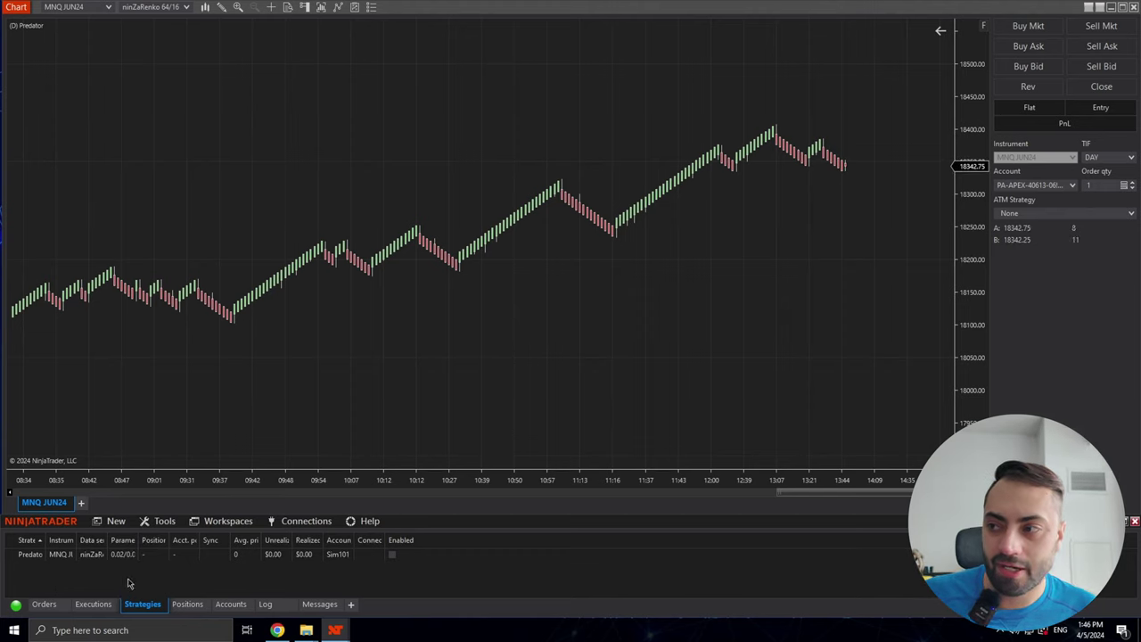
left_click(152, 555)
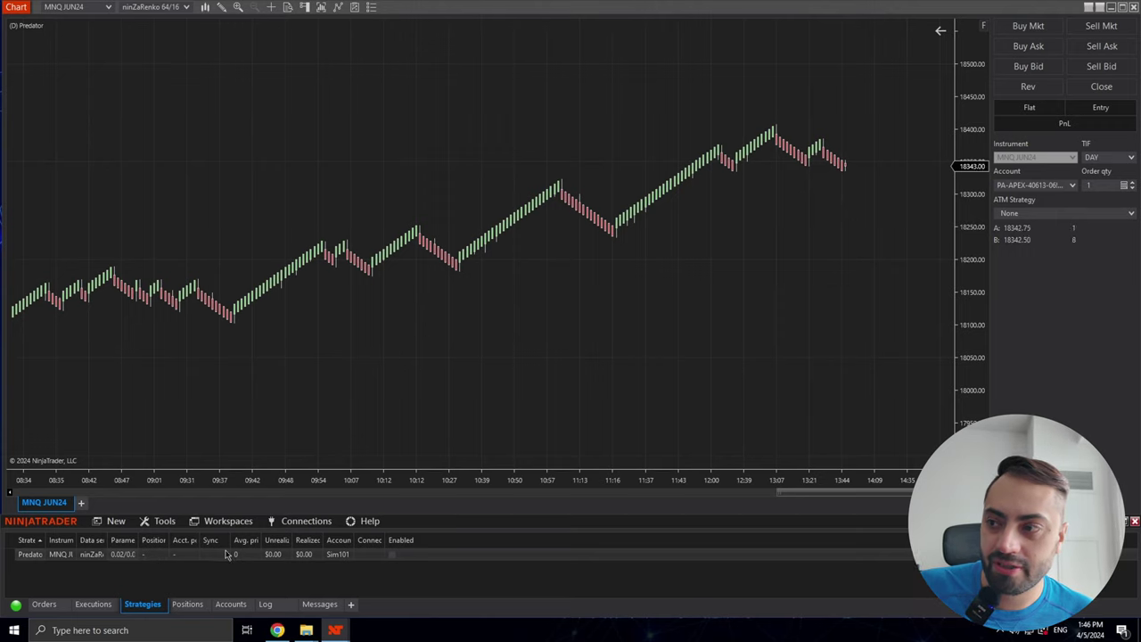
key("Delete")
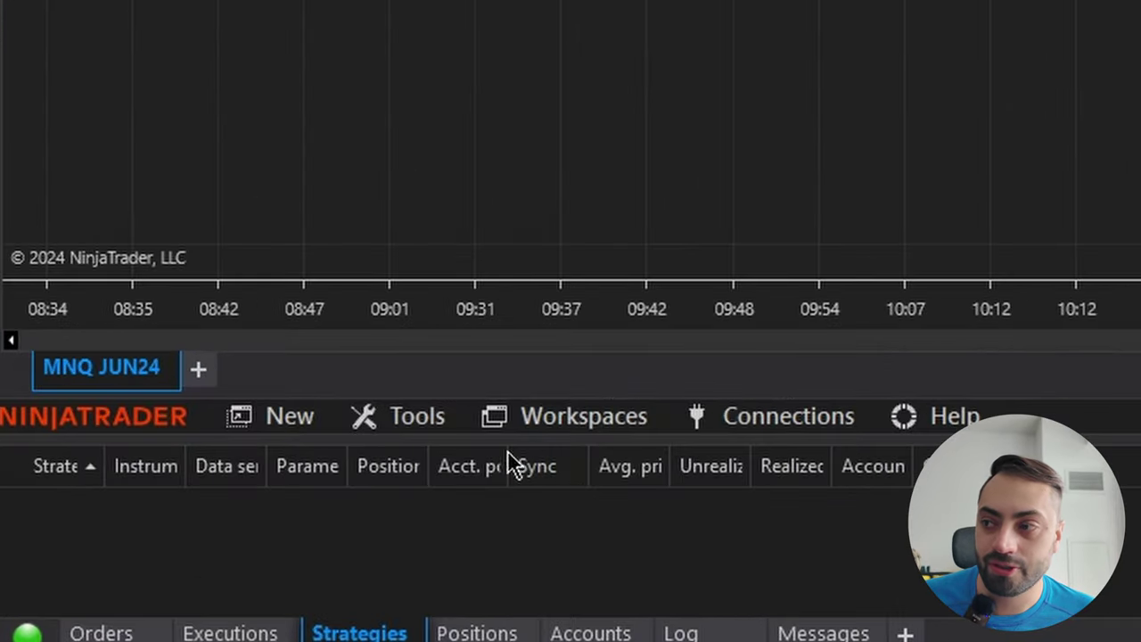
Remove the PredatorXOrderEntry_V2.0.5_SignalBeta NinjaScript assembly from NinjaTrader.
left_click(162, 521)
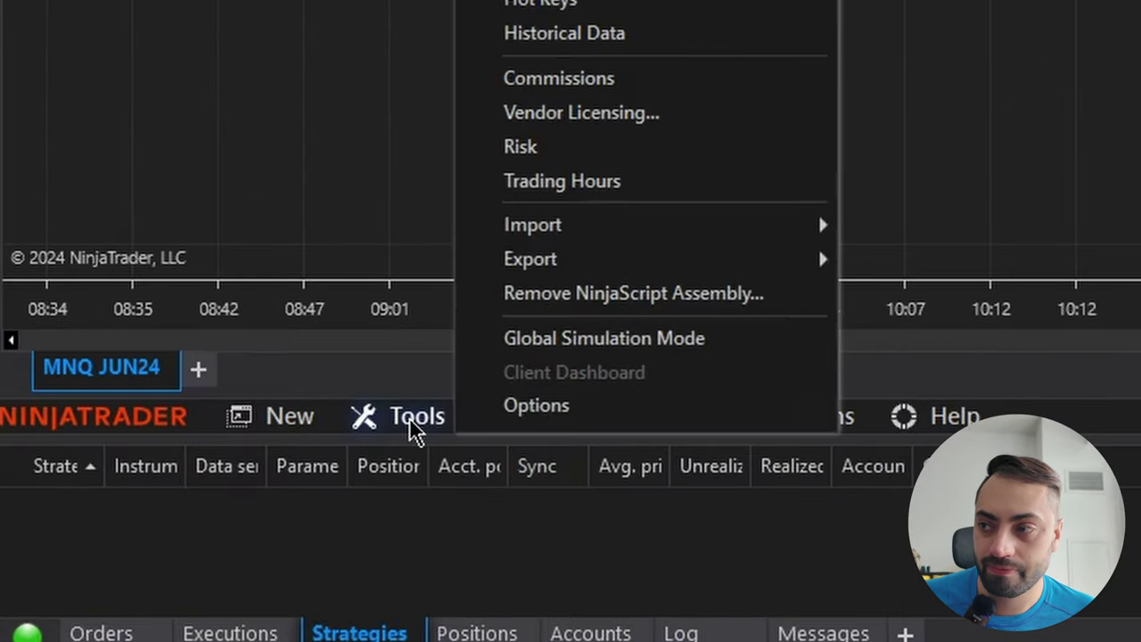
left_click(559, 300)
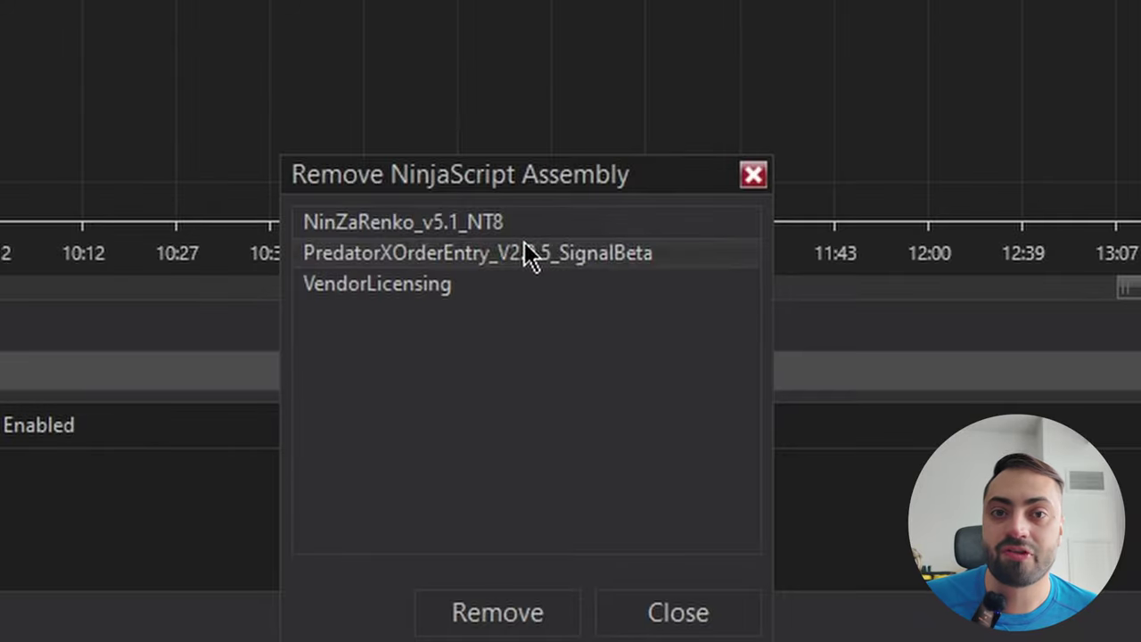
left_click(530, 256)
left_click(526, 597)
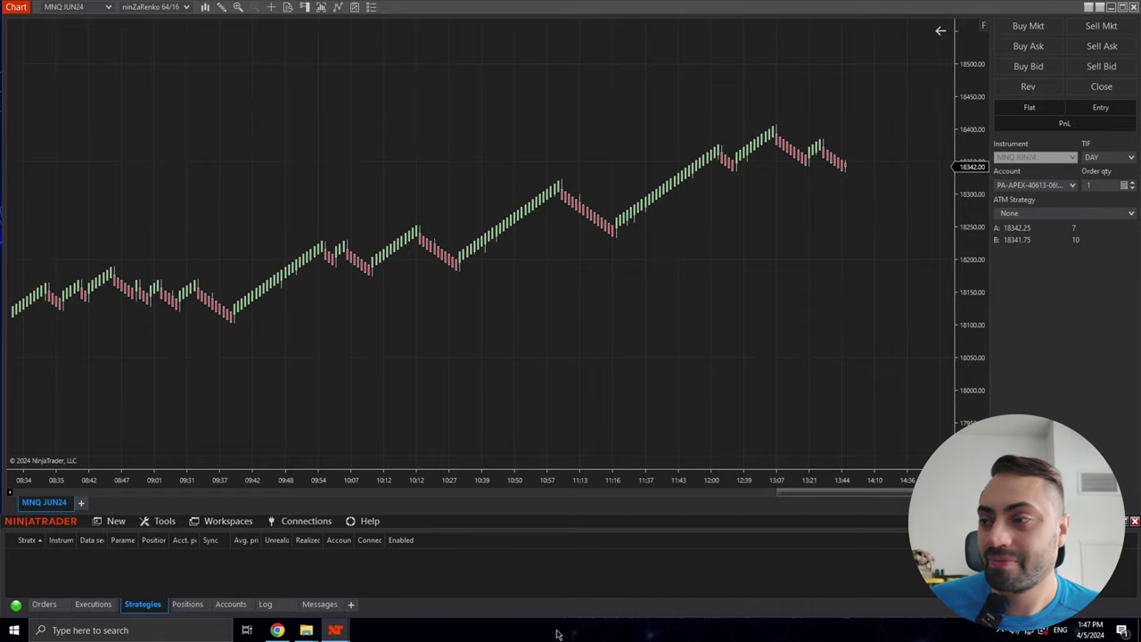
Import the PredatorXOrderEntry_V2.1.3_SignalBeta file from Downloads as a NinjaScript add-on.
left_click(165, 524)
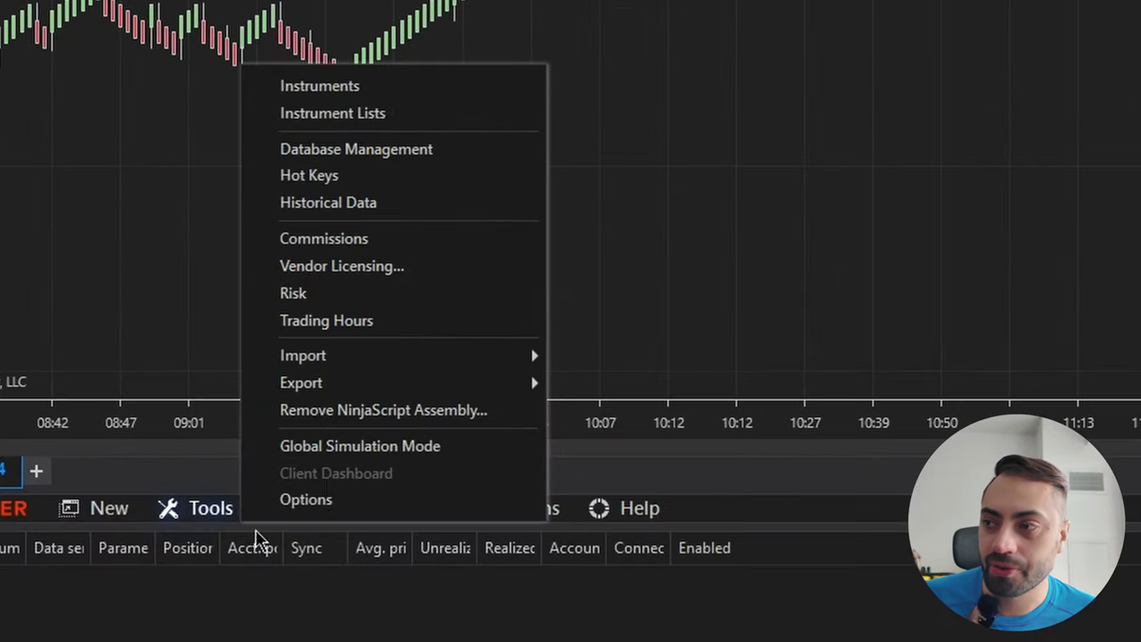
mouse_move(236, 454)
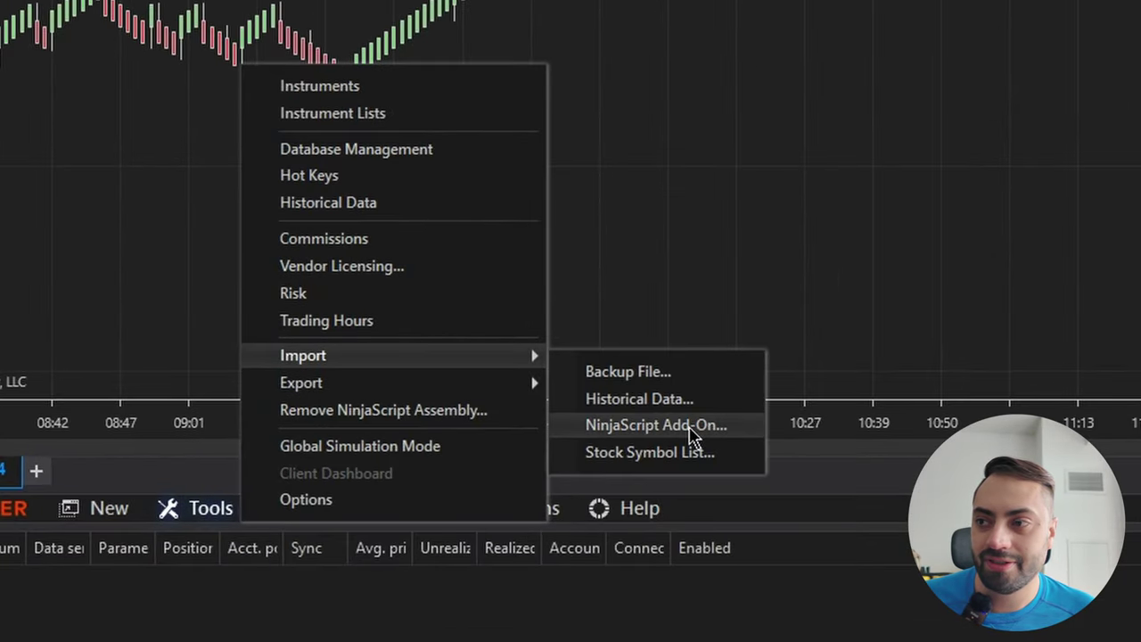
left_click(694, 426)
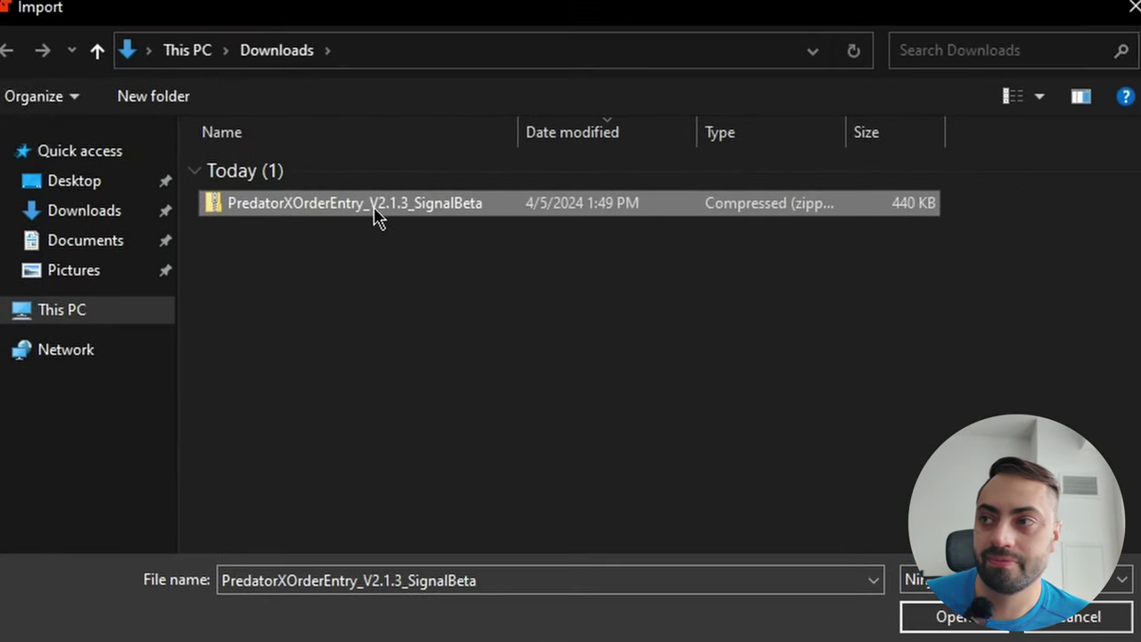
double_click(377, 214)
left_click(831, 372)
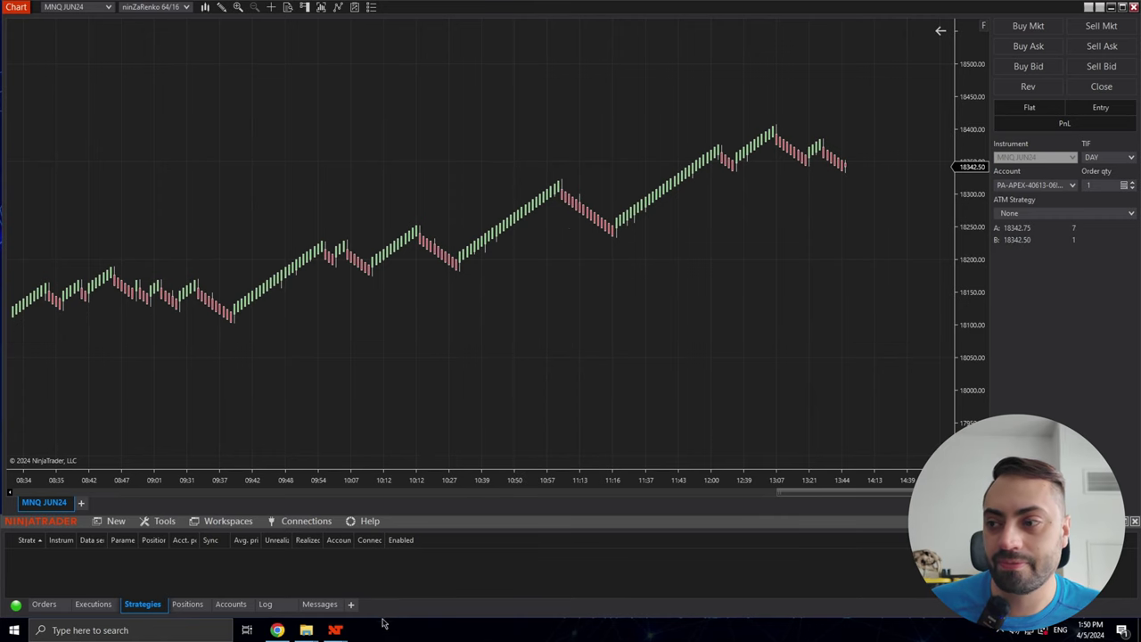
Close all NinjaTrader windows and save the Chart workspace.
right_click(334, 630)
left_click(312, 605)
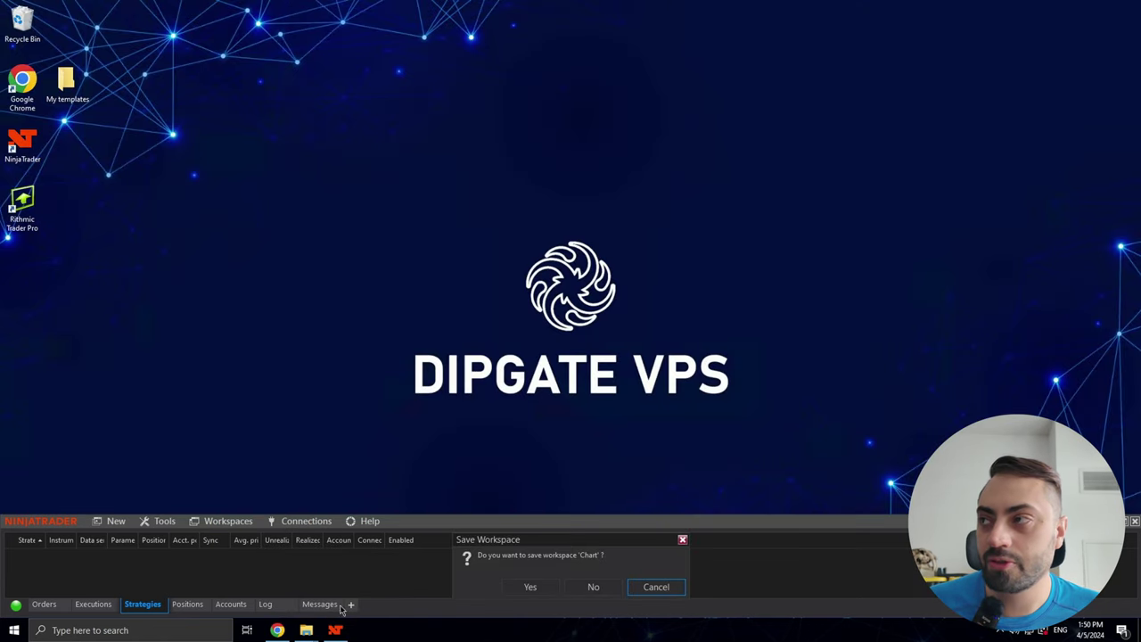
left_click(535, 582)
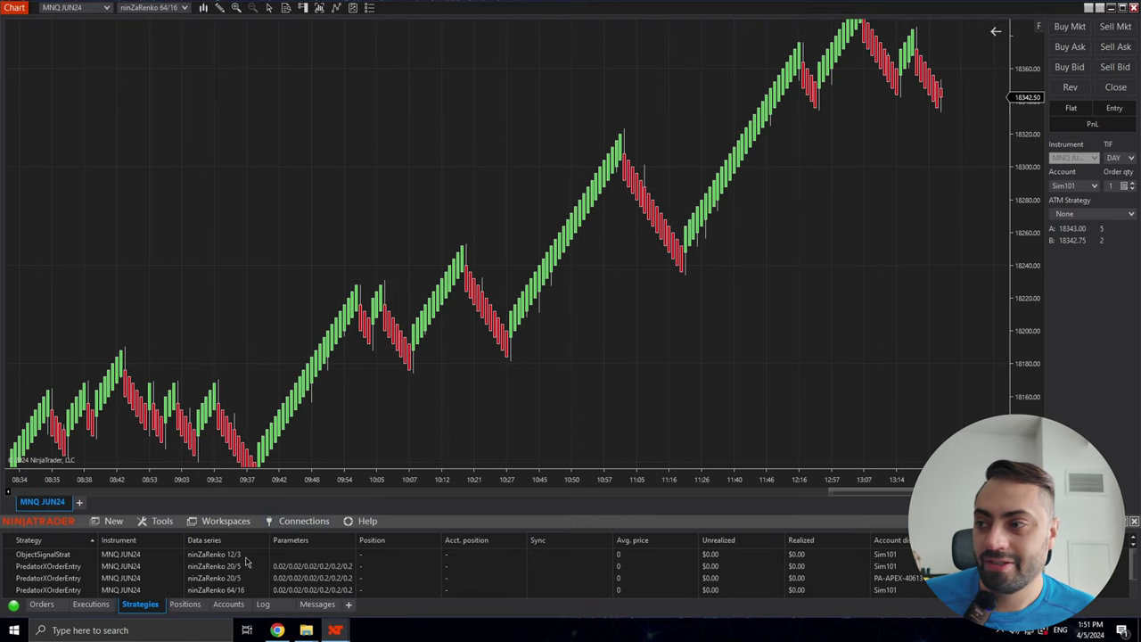
Delete all strategies from the Strategies list and choose the Chart workspace.
left_click(130, 555)
scroll(133, 579, "down", 1)
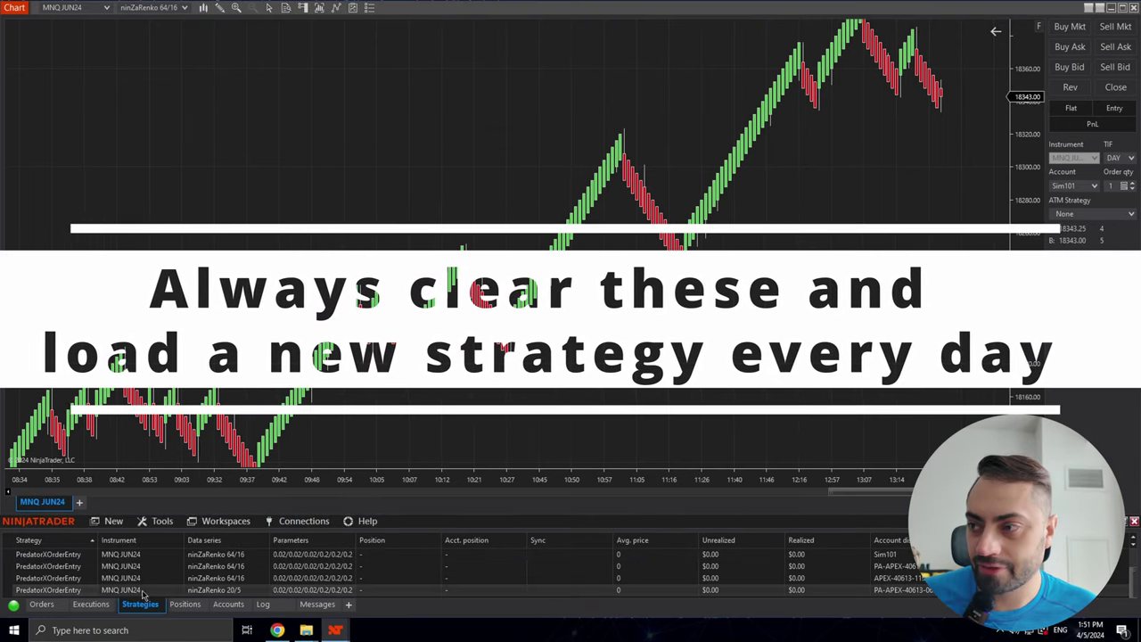
scroll(148, 575, "up", 1)
key("ctrl+a")
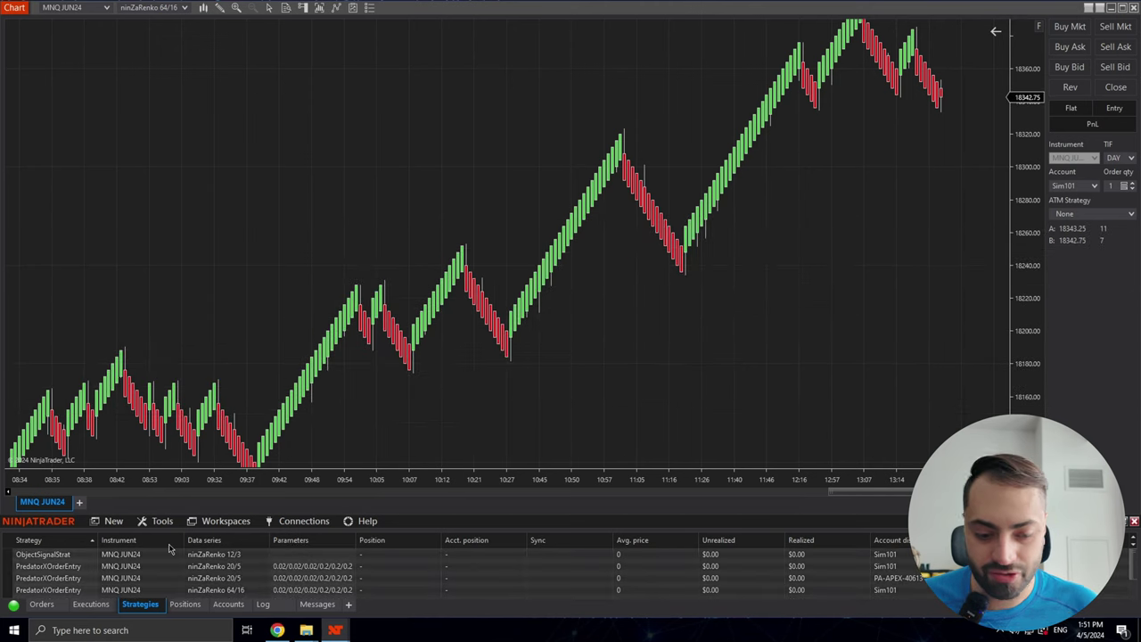
key("Delete")
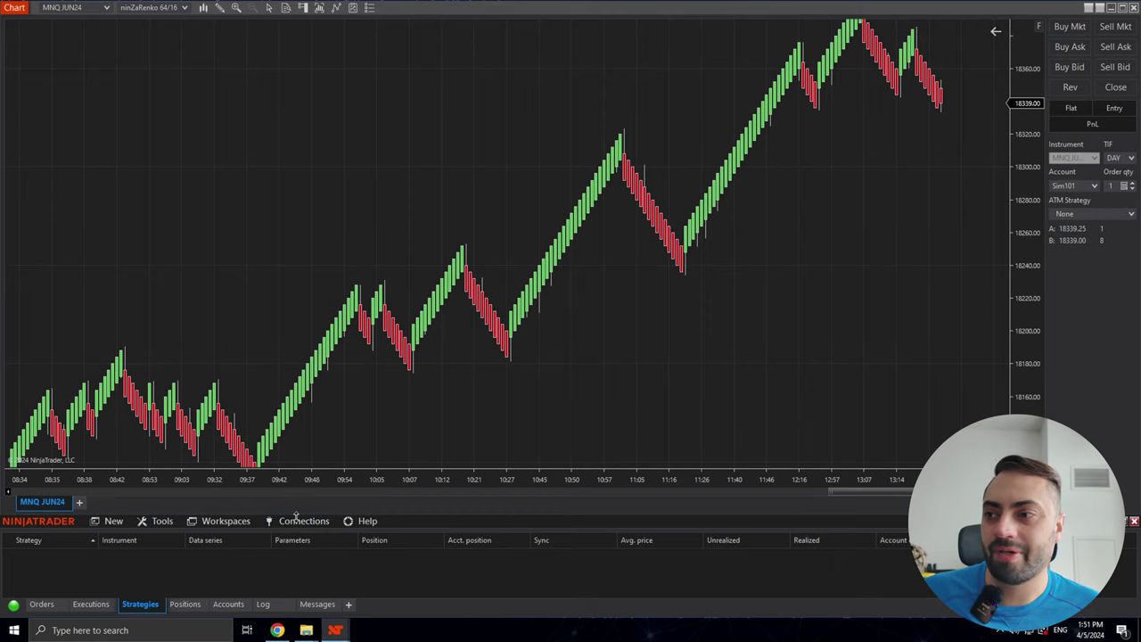
left_click(222, 524)
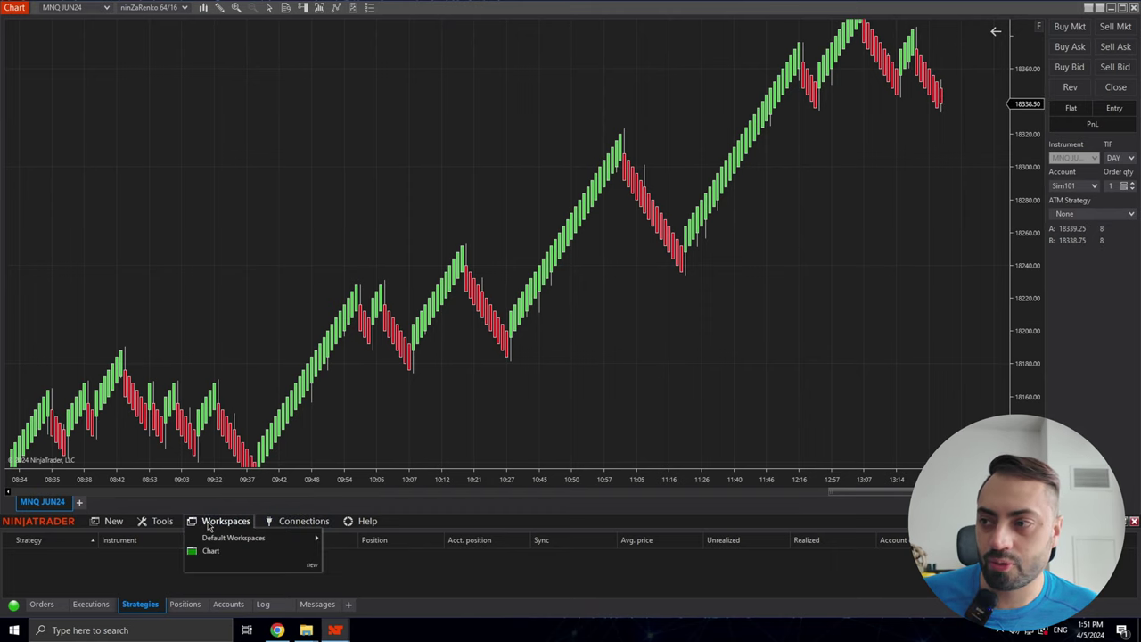
left_click(243, 552)
Add the PredatorXOrderEntry strategy from the TradeSaberPredator folder to the MNQ JUN24 chart's configured strategies.
scroll(693, 258, "down", 3)
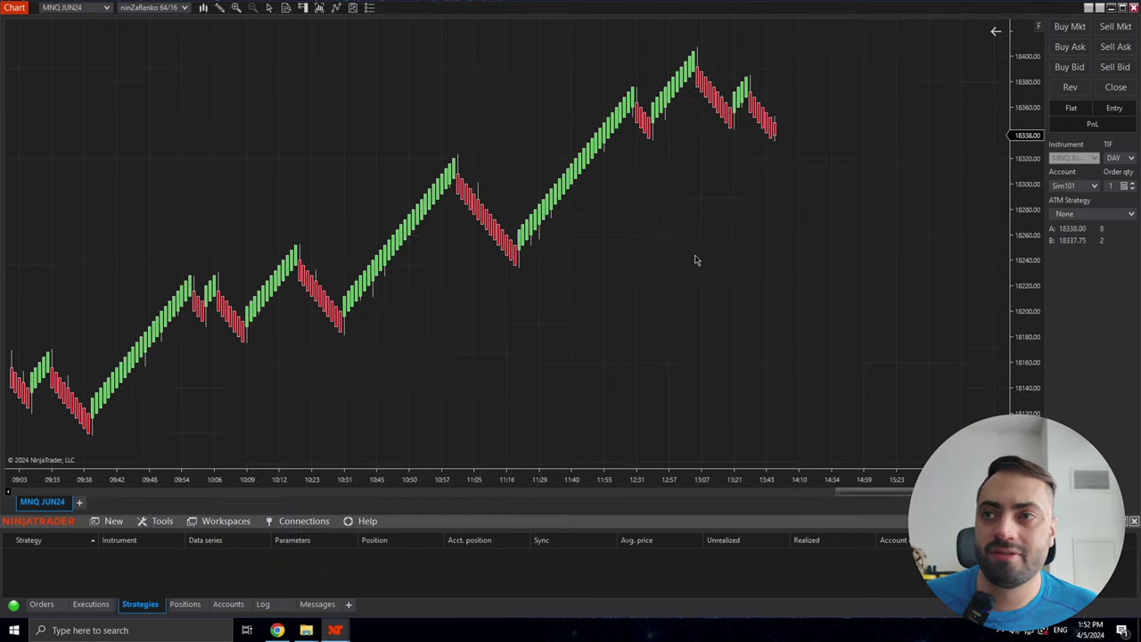
right_click(698, 248)
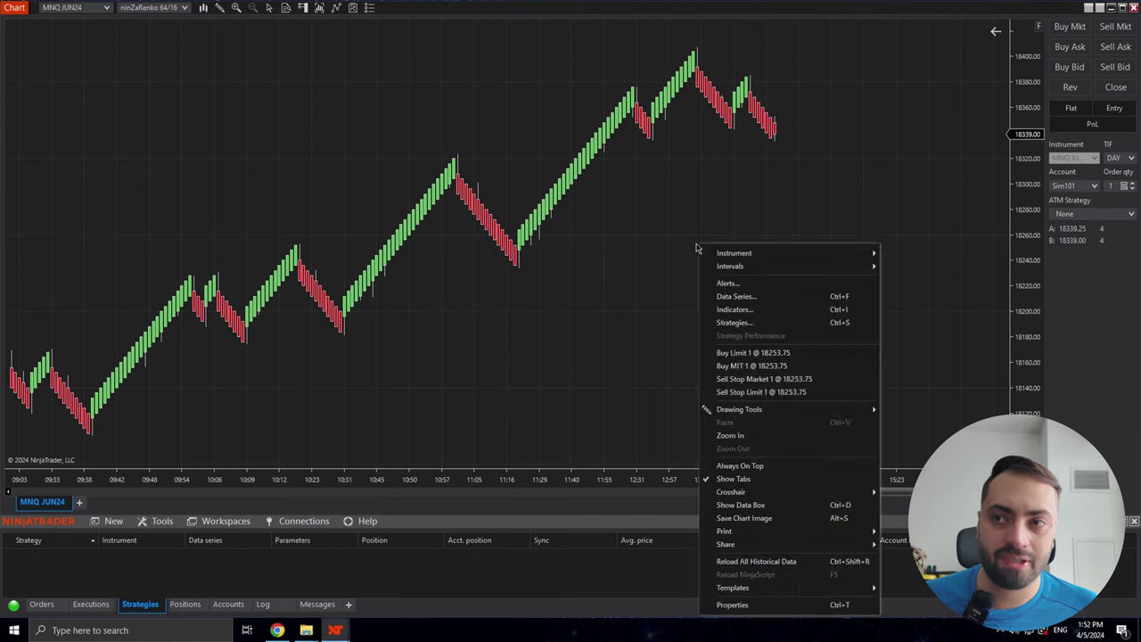
left_click(737, 324)
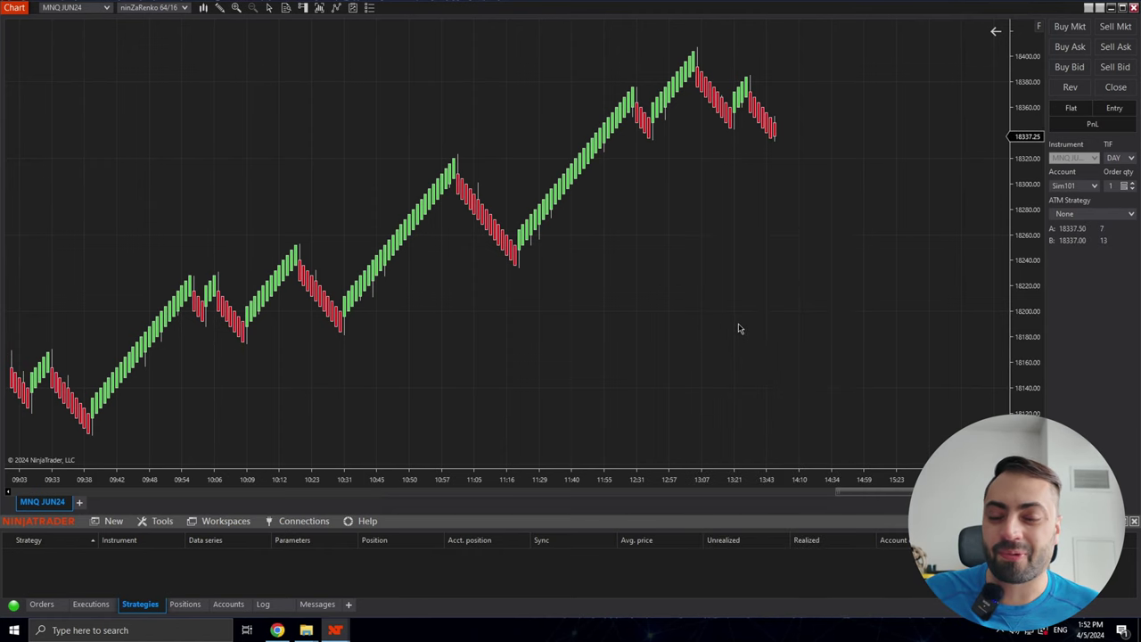
left_click(397, 124)
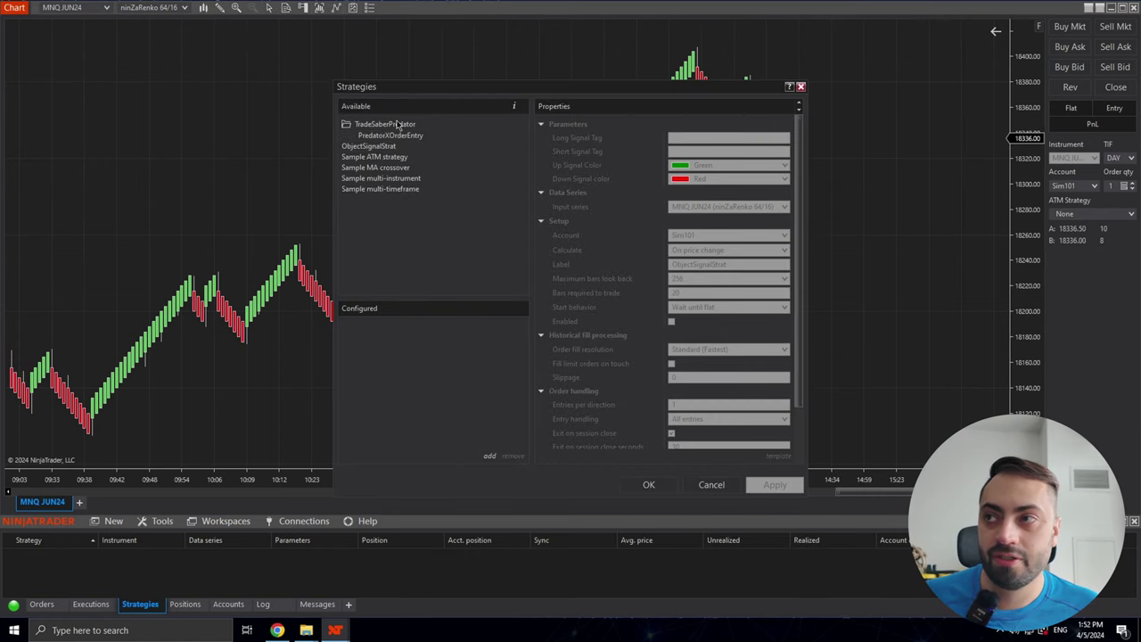
left_click(387, 136)
double_click(387, 137)
Review the PredatorXOrderEntry properties including its version, and open the dialog for loading a strategy template.
left_click_drag(797, 164, 794, 351)
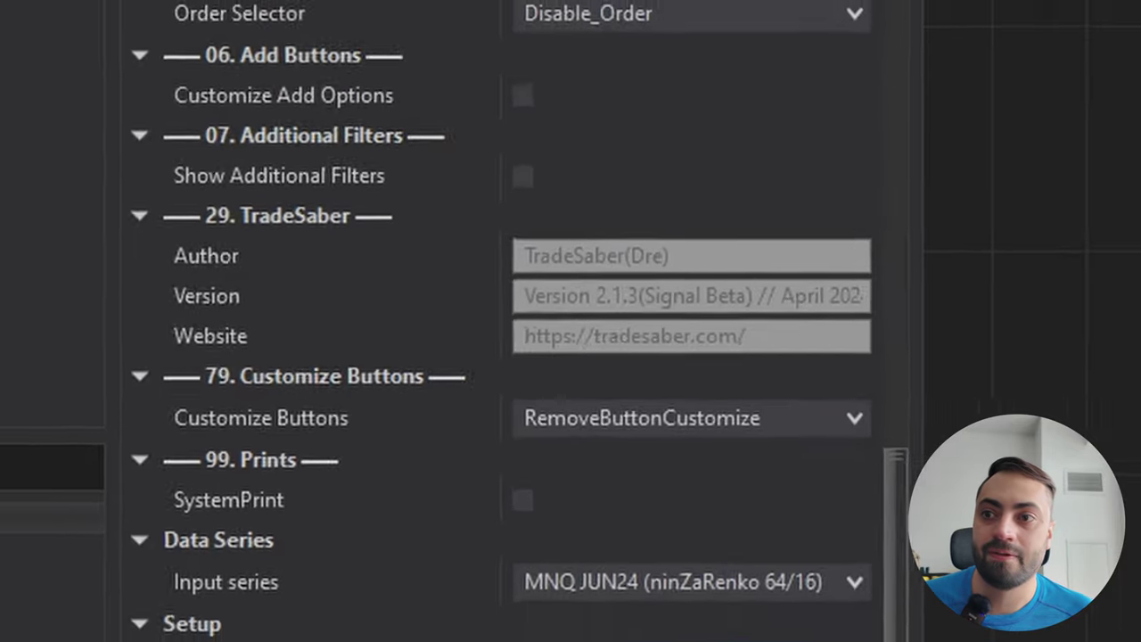
left_click(790, 615)
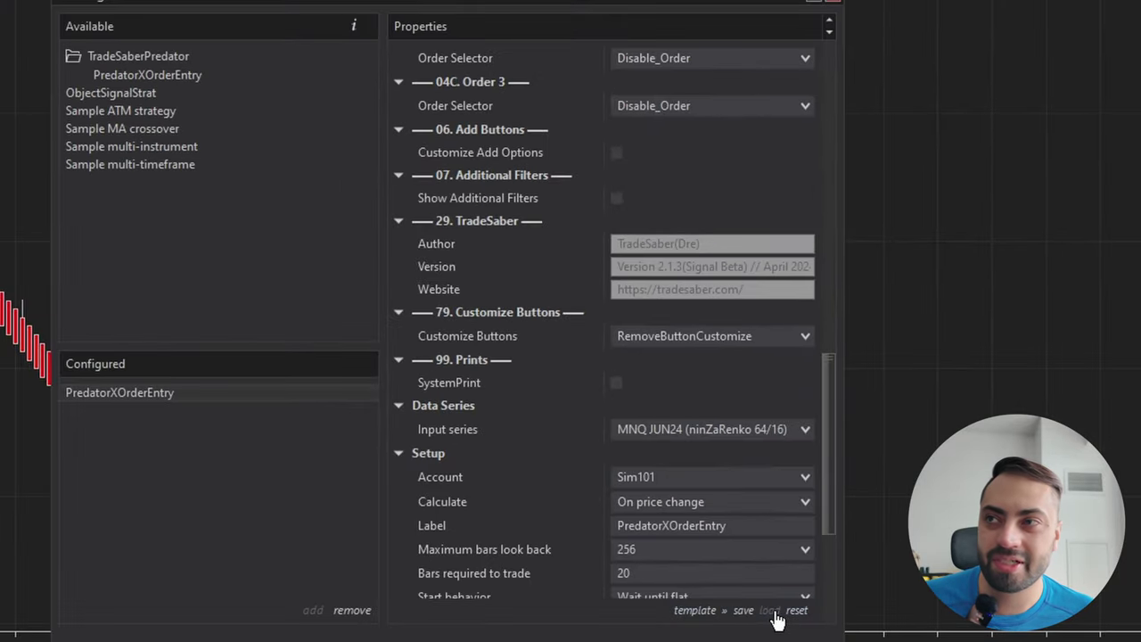
left_click(775, 613)
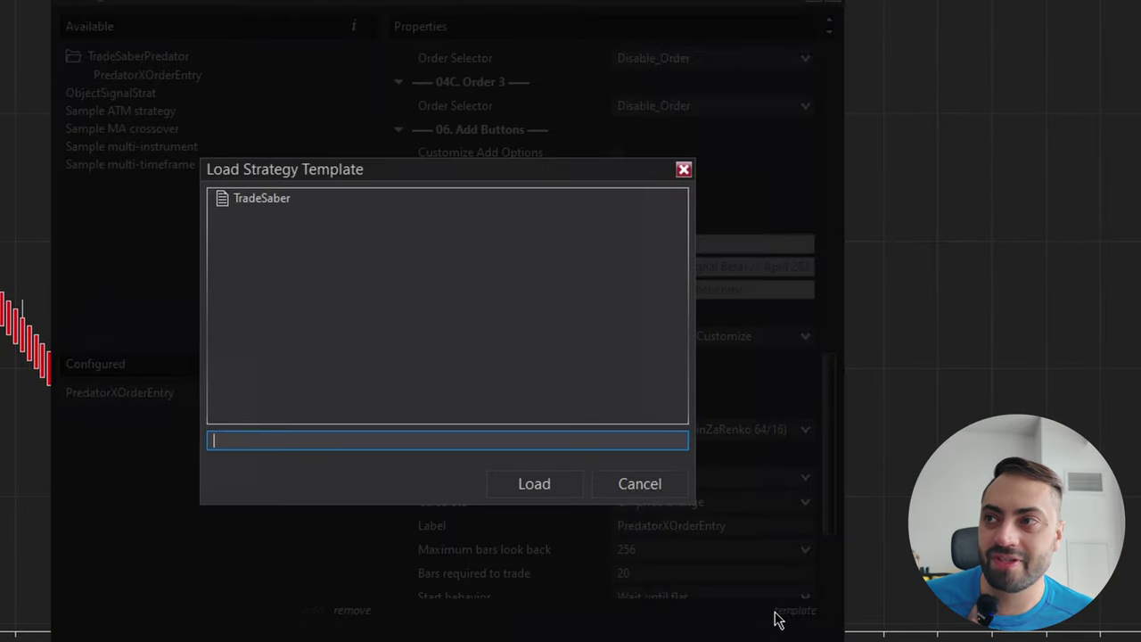